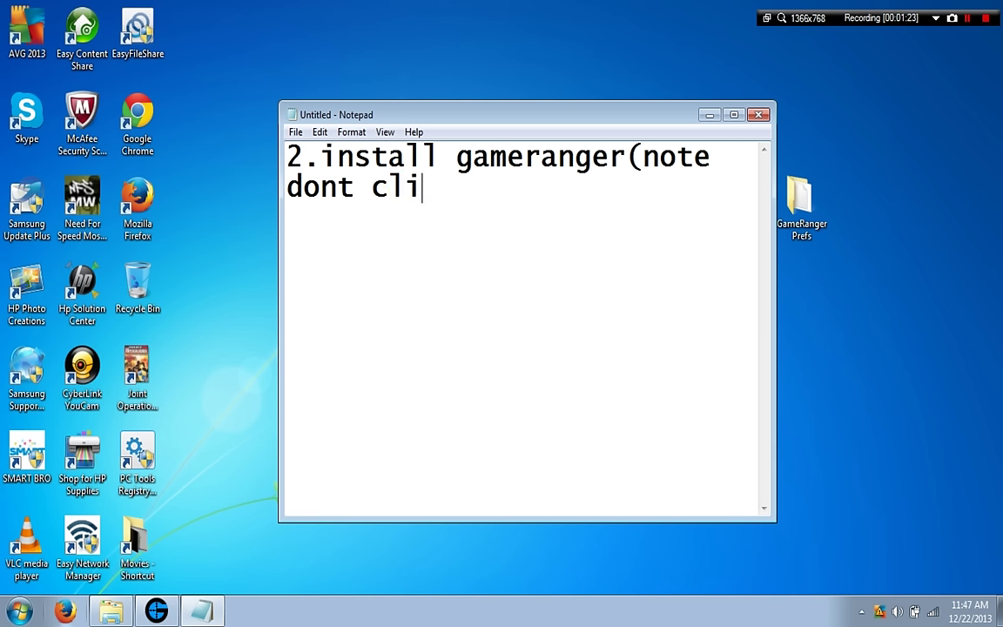
Finish the step 2 note ending '...installing not responding occurs)', then erase the whole page.
{"action": "type", "text": "m"}
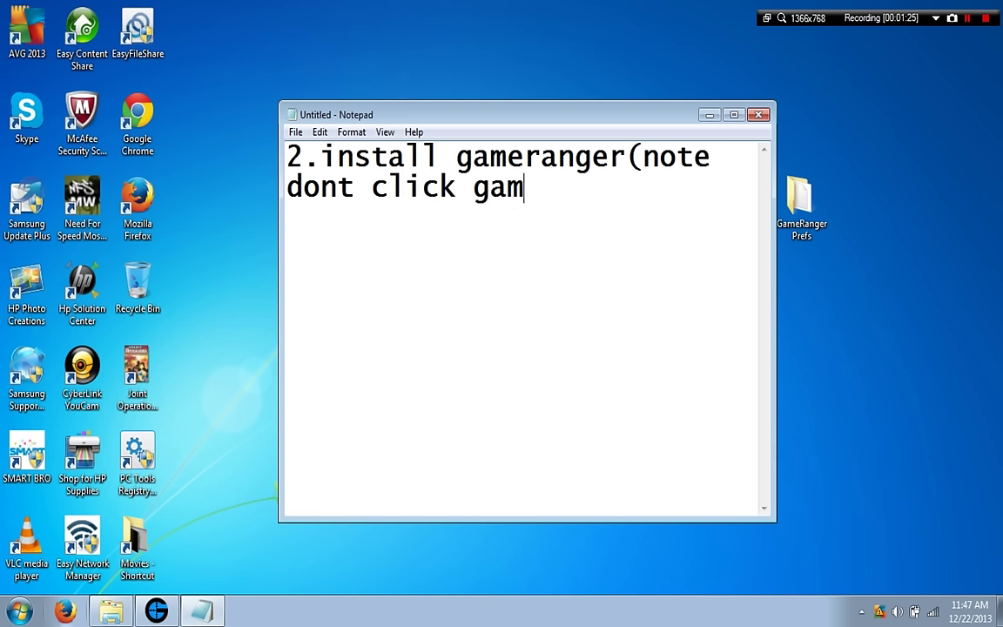
{"action": "type", "text": "eranger "}
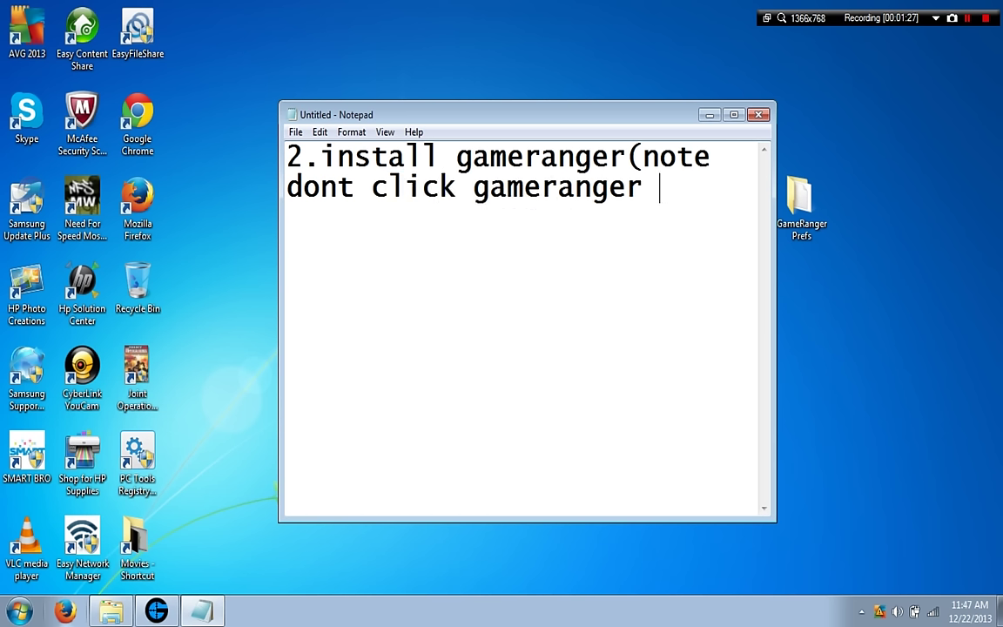
{"action": "type", "text": "when isn"}
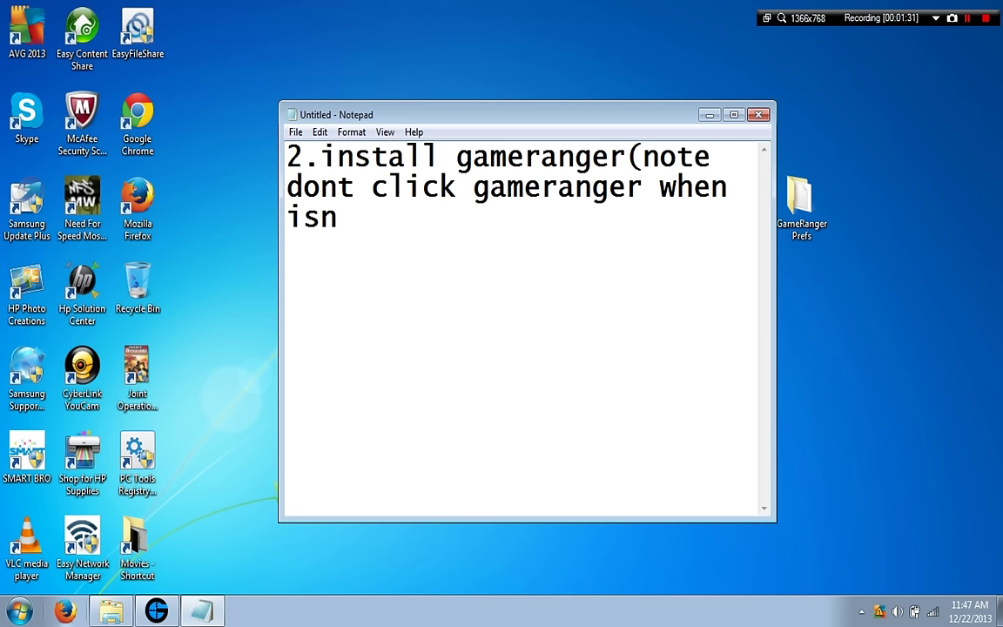
{"action": "key", "text": "BackSpace"}
{"action": "key", "text": "BackSpace"}
{"action": "type", "text": "nsta"}
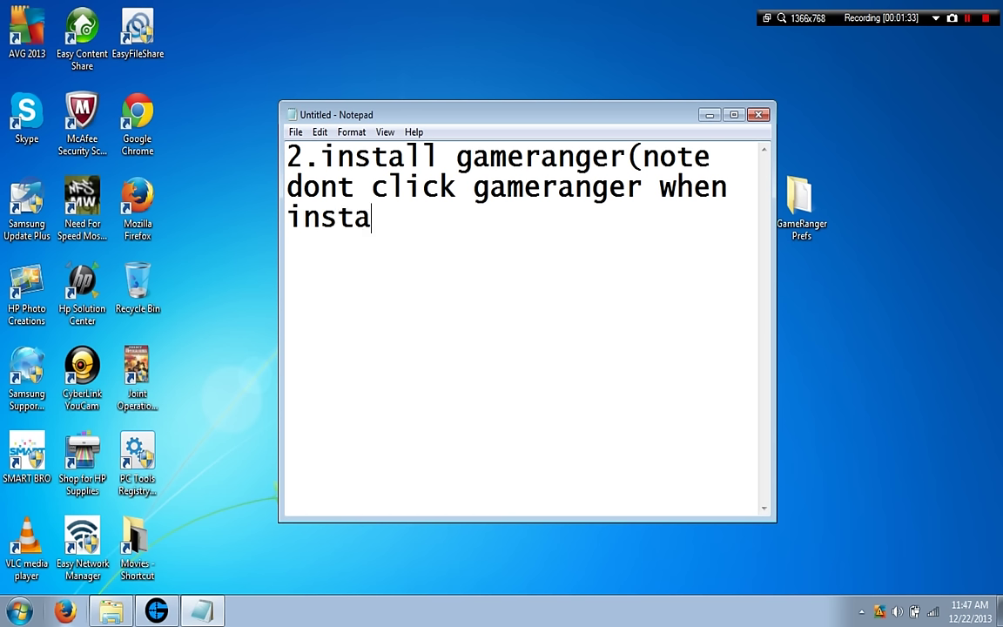
{"action": "type", "text": "lling "}
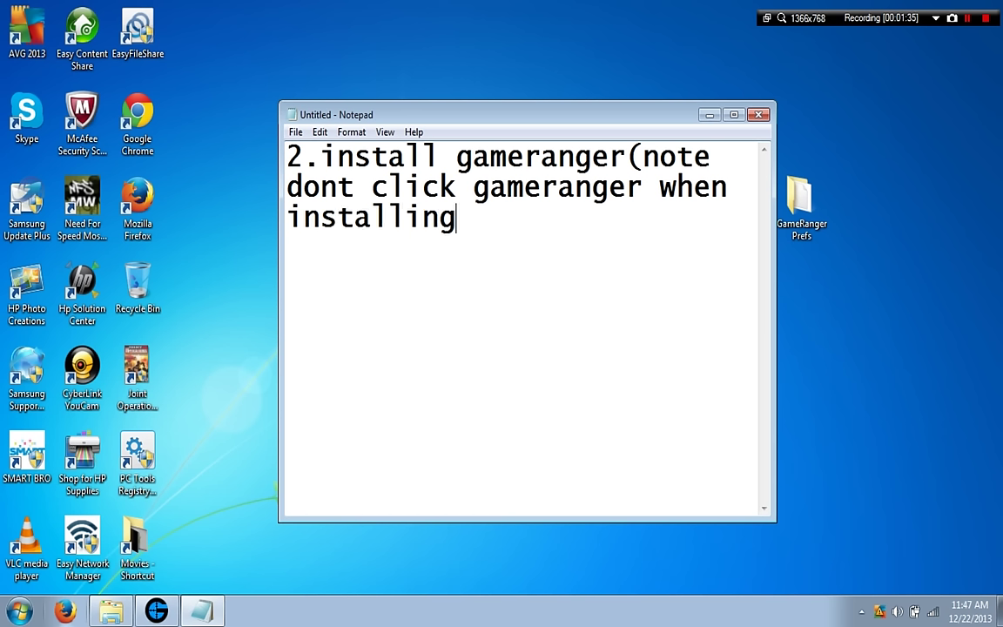
{"action": "type", "text": "not red"}
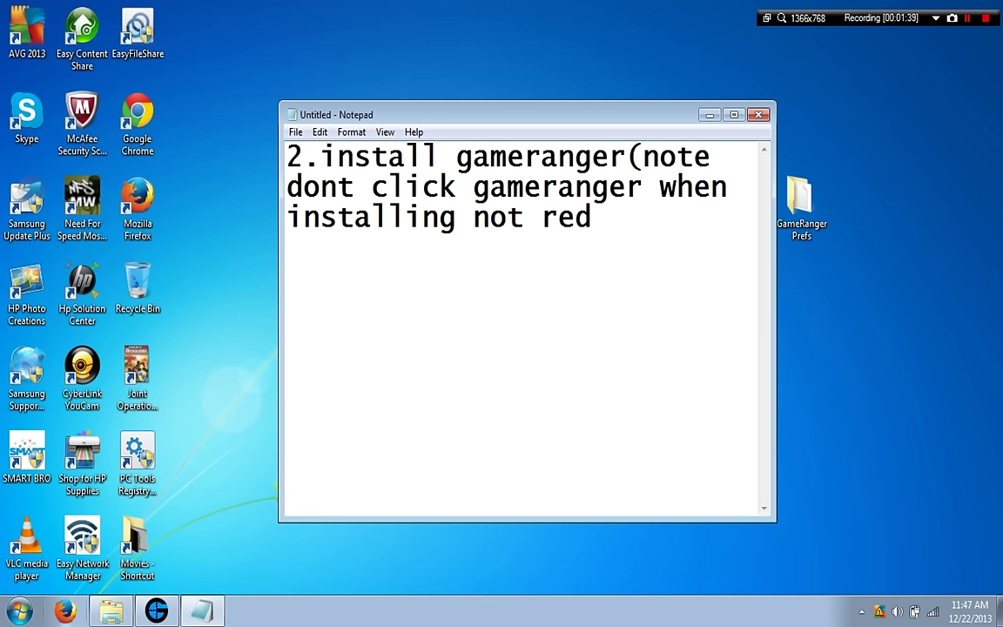
{"action": "key", "text": "BackSpace"}
{"action": "type", "text": "sponding "}
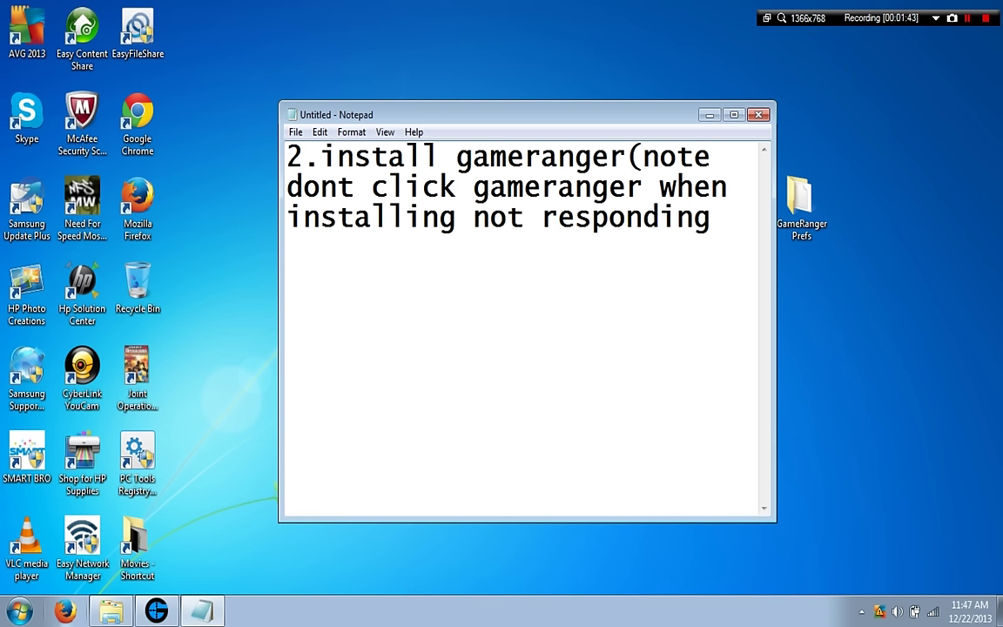
{"action": "type", "text": "occurs)"}
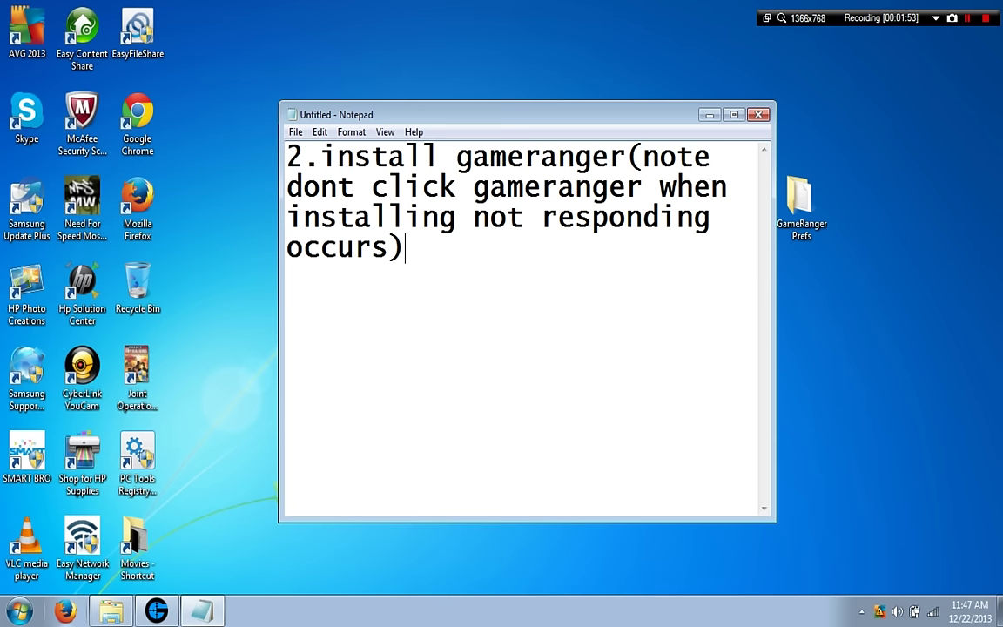
{"action": "key", "text": "ctrl+a"}
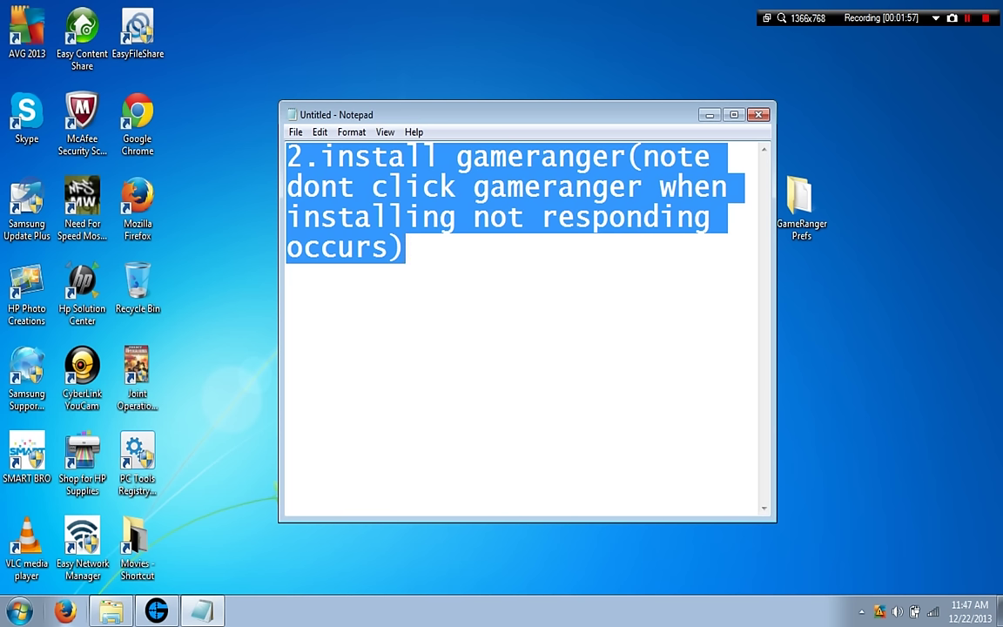
{"action": "key", "text": "BackSpace"}
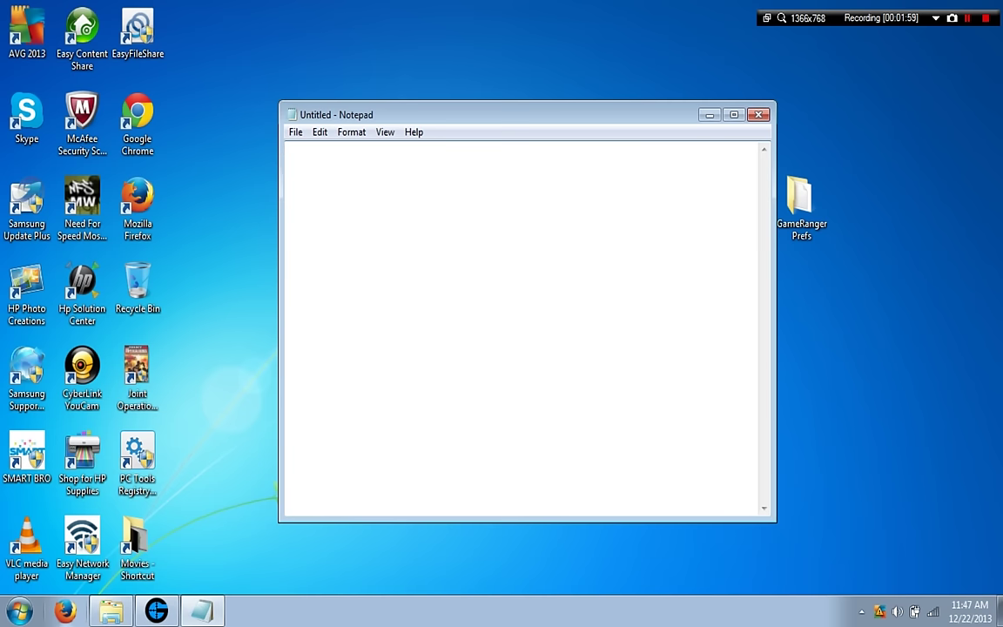
Write '3.click next' in Notepad; place Notepad lower left and the Account Assistant upper right.
{"action": "type", "text": "3."}
{"action": "left_click_drag", "start_coordinate": [523, 115], "coordinate": [283, 143]}
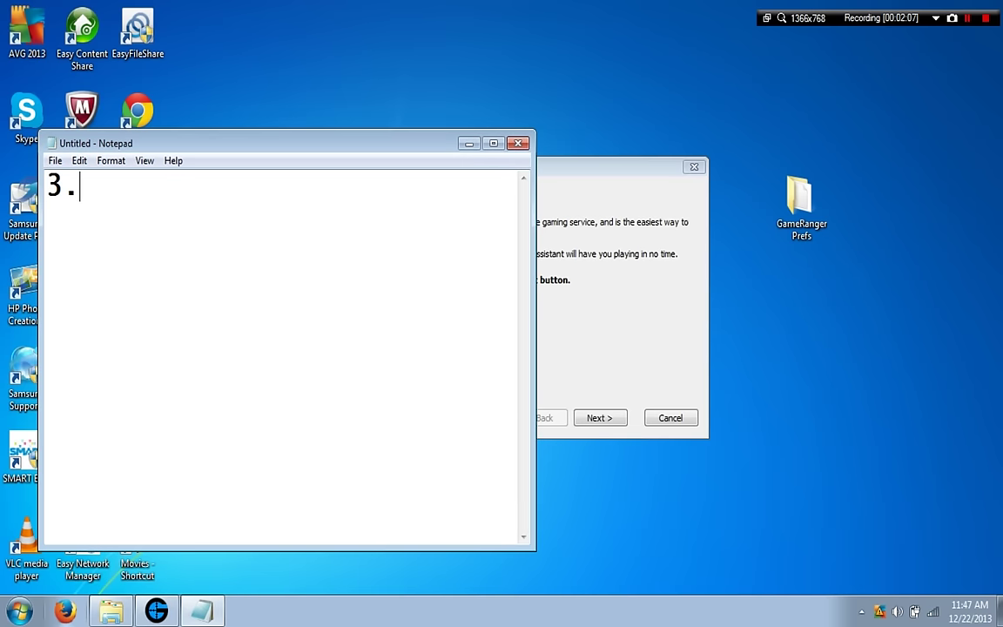
{"action": "type", "text": "clicj"}
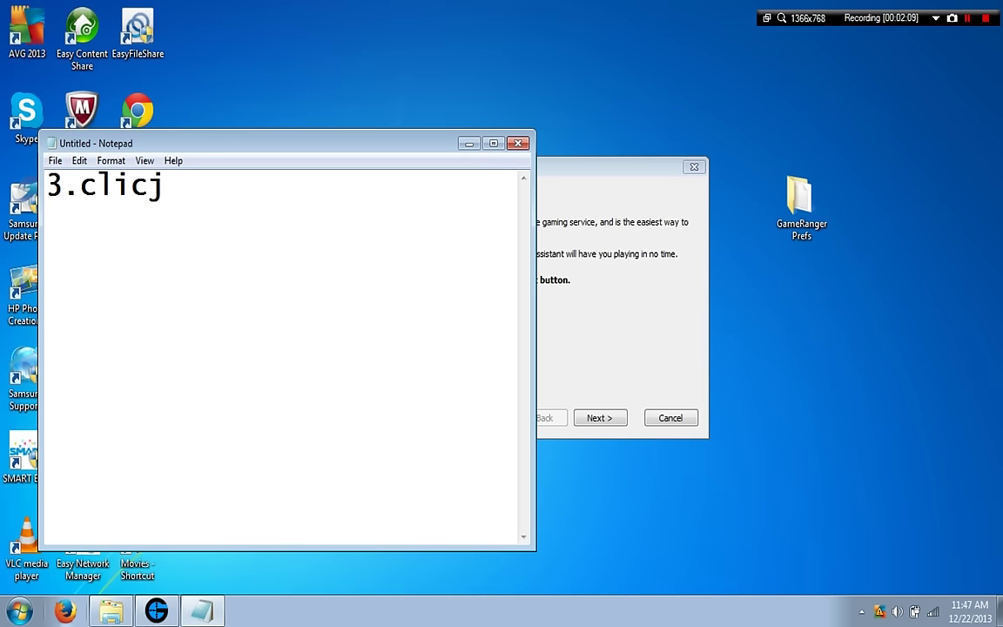
{"action": "key", "text": "BackSpace"}
{"action": "type", "text": "k ne"}
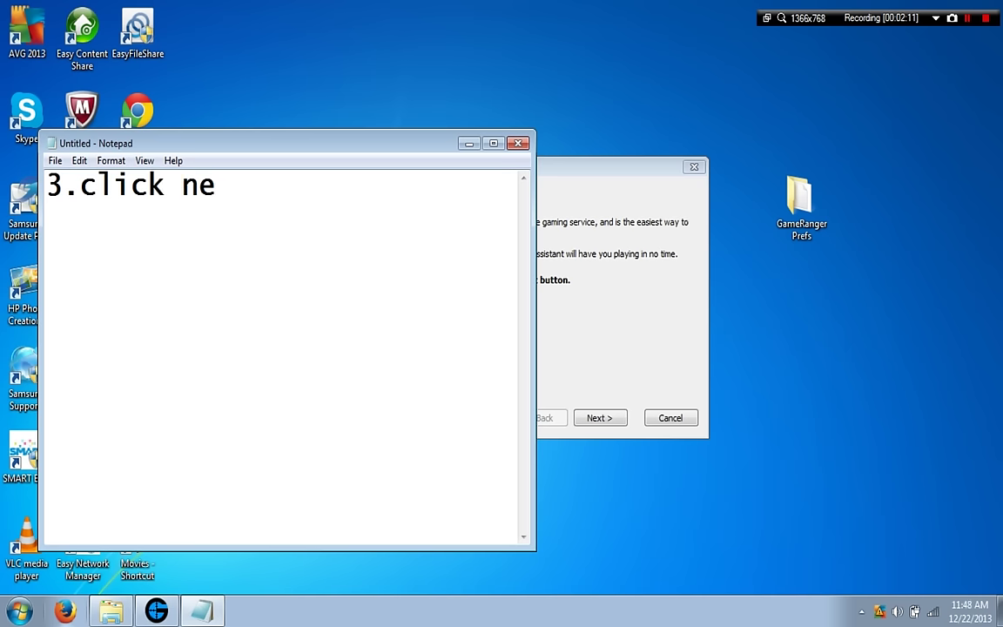
{"action": "type", "text": "xt"}
{"action": "left_click_drag", "start_coordinate": [262, 143], "coordinate": [252, 175]}
{"action": "left_click_drag", "start_coordinate": [609, 167], "coordinate": [856, 137]}
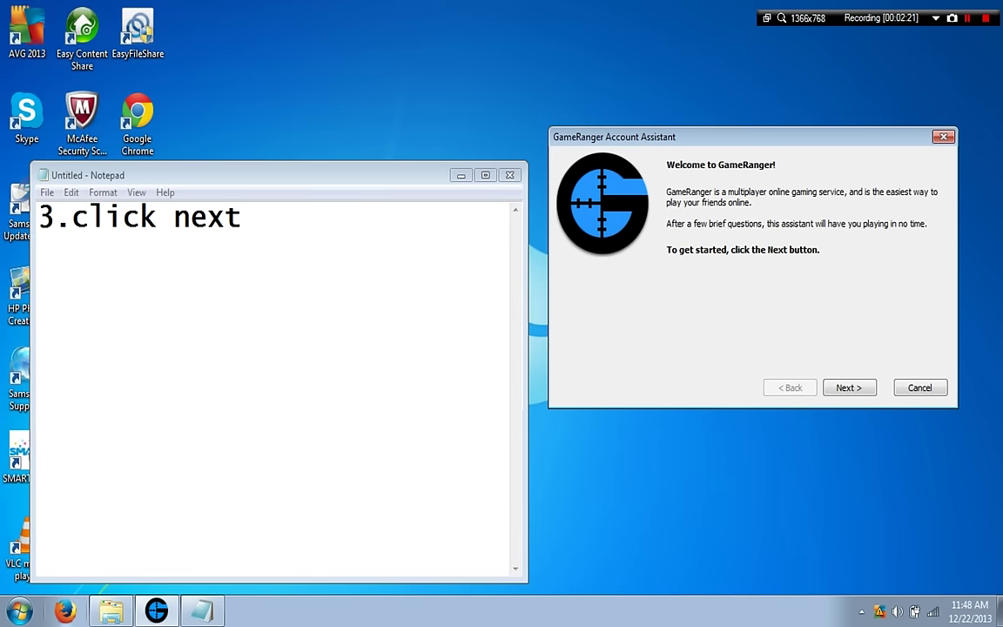
Advance the assistant past the welcome and license pages and delete the step 3 note.
{"action": "key", "text": "Return"}
{"action": "key", "text": "Return"}
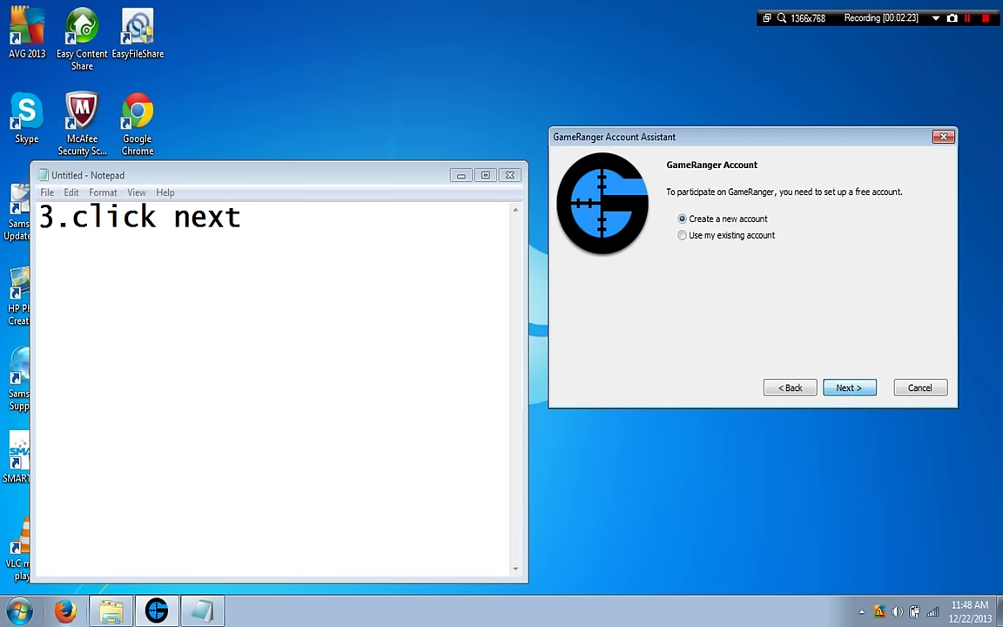
{"action": "key", "text": "Return"}
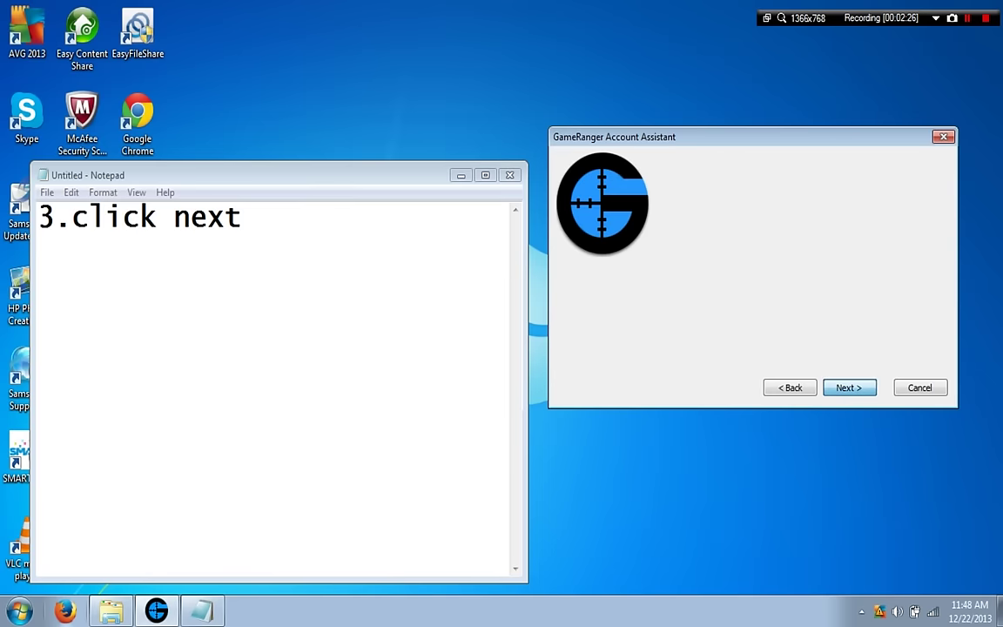
{"action": "left_click_drag", "start_coordinate": [241, 217], "coordinate": [39, 217]}
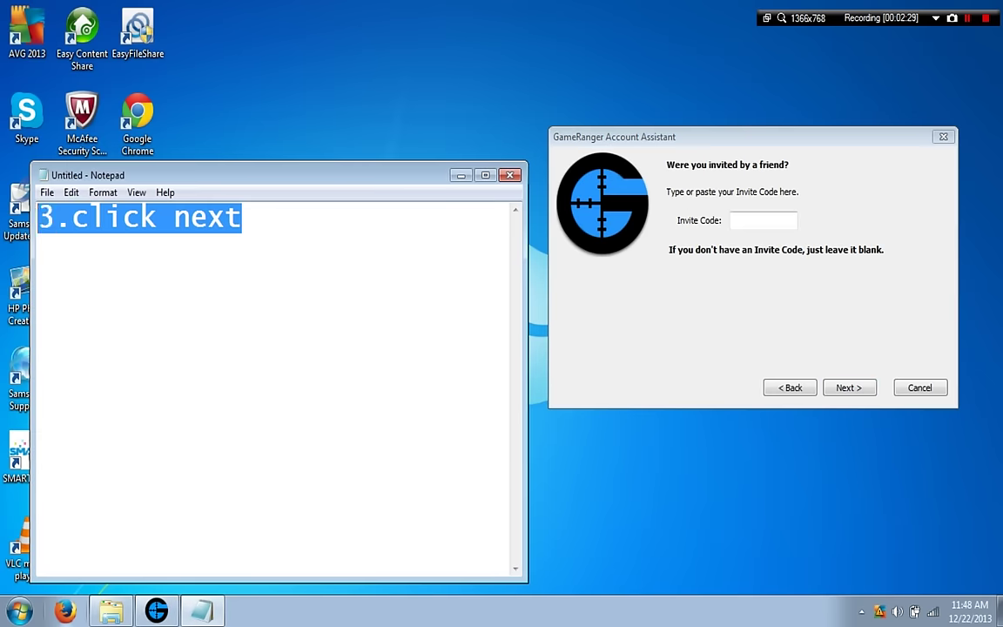
{"action": "key", "text": "BackSpace"}
Note '4.leave invite code blank', leave Invite Code empty and continue to the e-mail page.
{"action": "type", "text": "4,"}
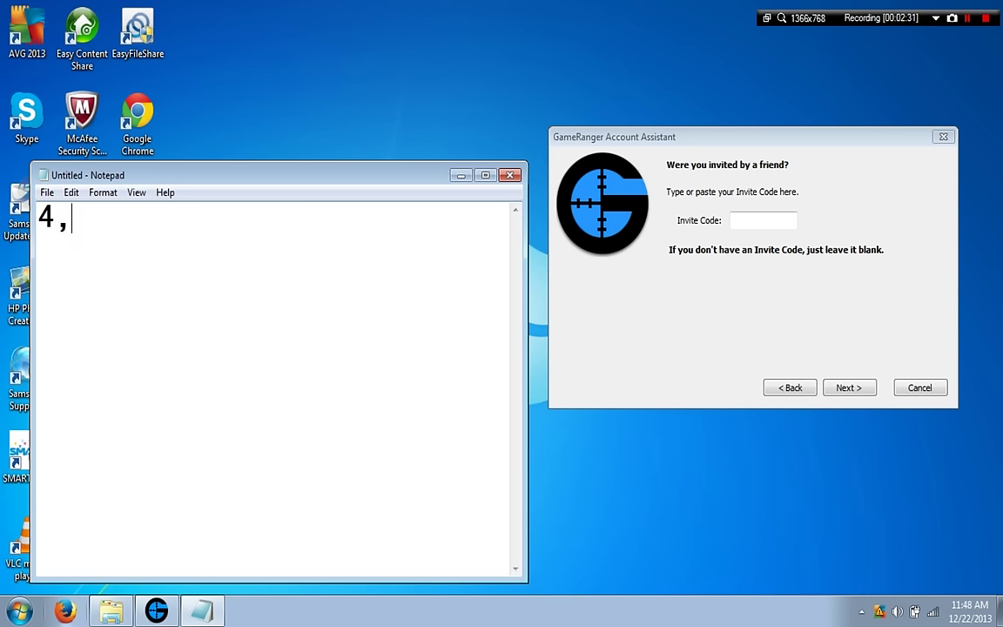
{"action": "key", "text": "BackSpace"}
{"action": "type", "text": ".lea"}
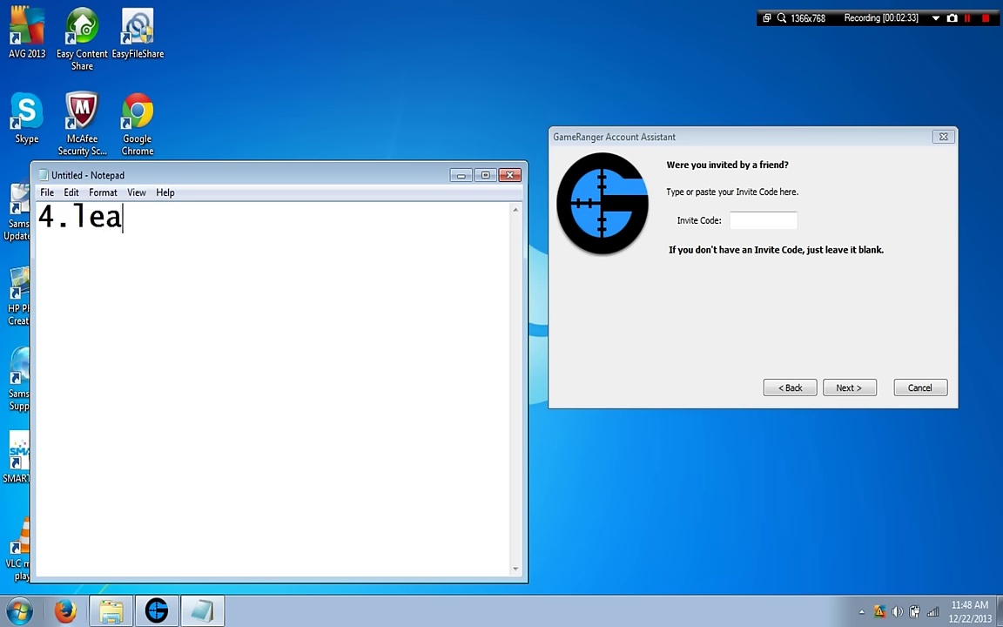
{"action": "type", "text": "ve invi"}
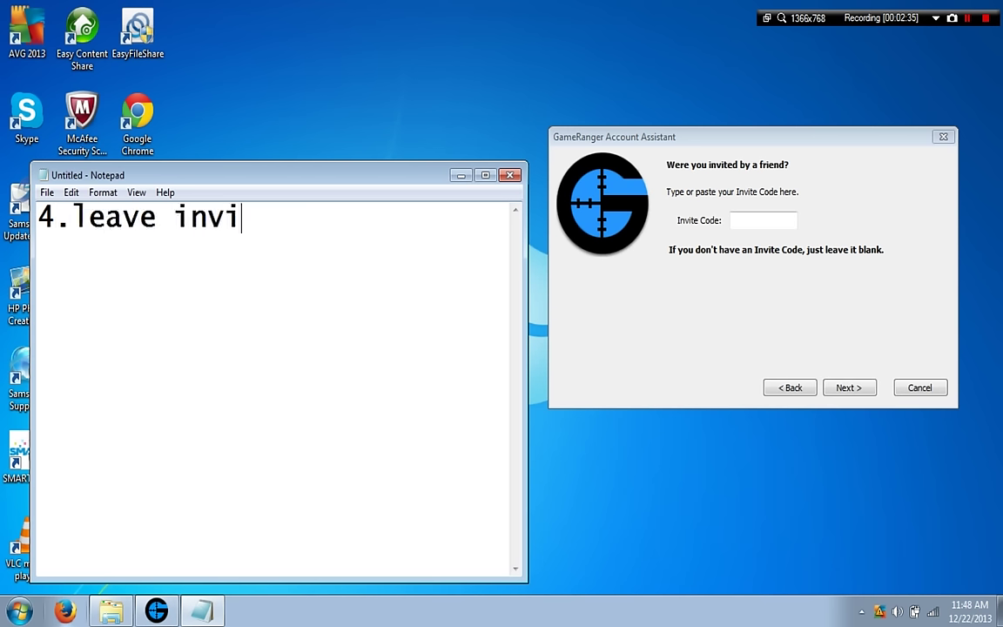
{"action": "type", "text": "te cod"}
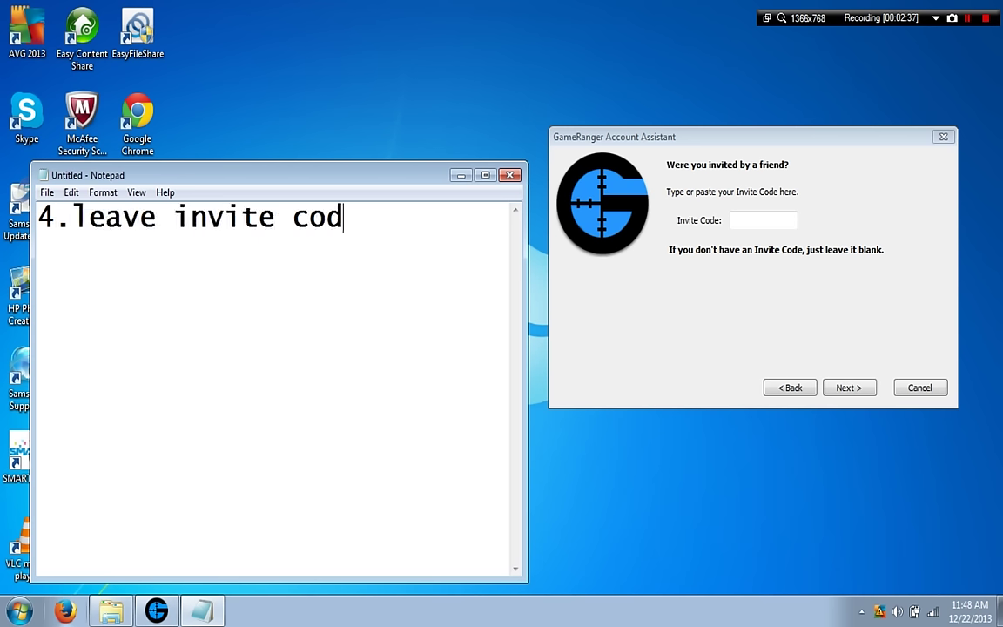
{"action": "type", "text": "e blank"}
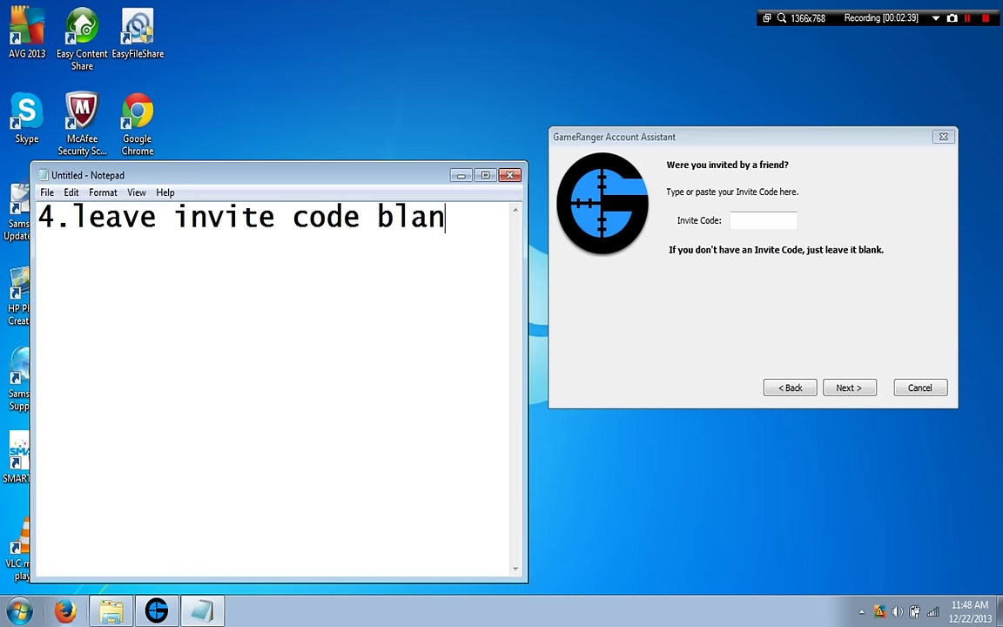
{"action": "left_click", "coordinate": [738, 219]}
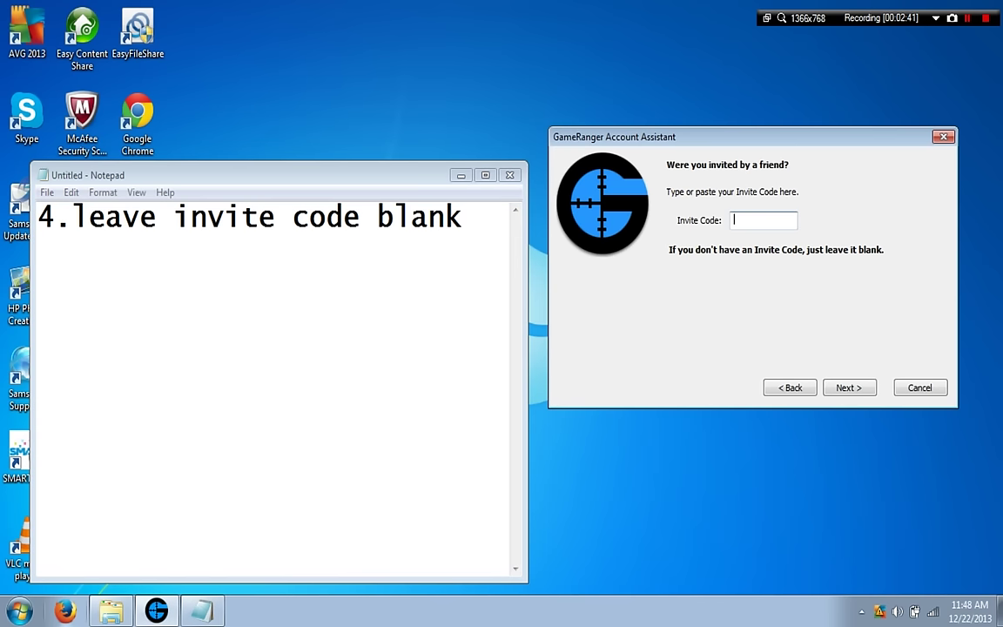
{"action": "left_click", "coordinate": [846, 387]}
{"action": "left_click_drag", "start_coordinate": [464, 217], "coordinate": [38, 217]}
Replace the note with '5.pls. use your real email account:yahoomail,google mail etc.'.
{"action": "key", "text": "BackSpace"}
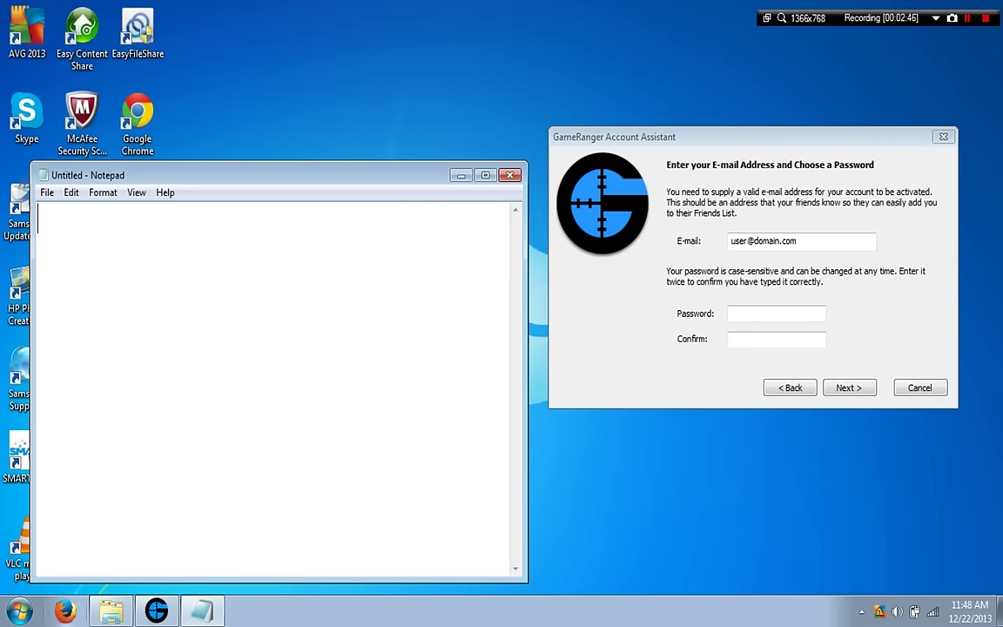
{"action": "type", "text": "5."}
{"action": "type", "text": "pls. use "}
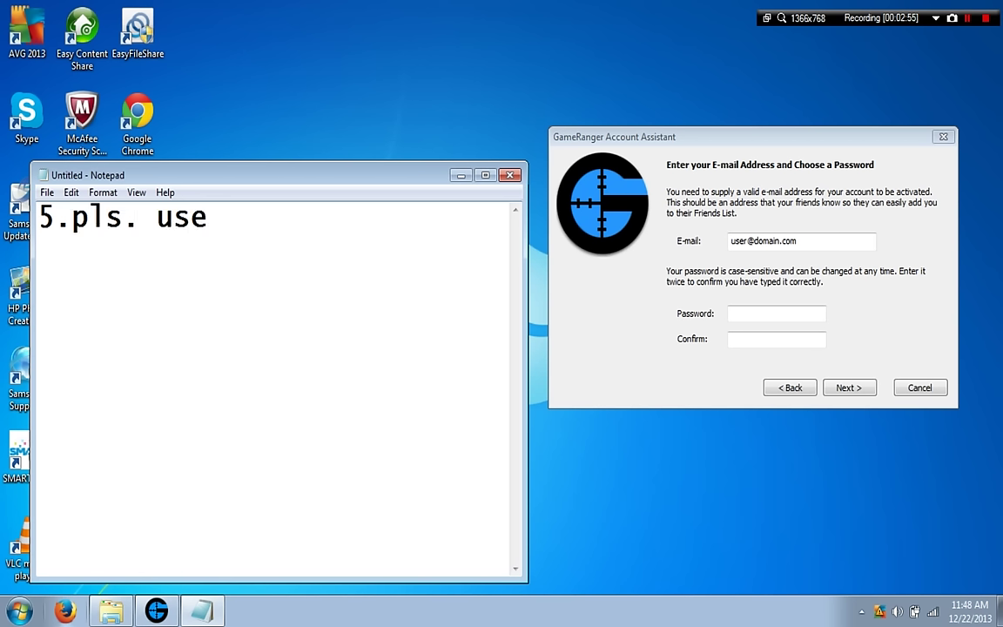
{"action": "type", "text": "your"}
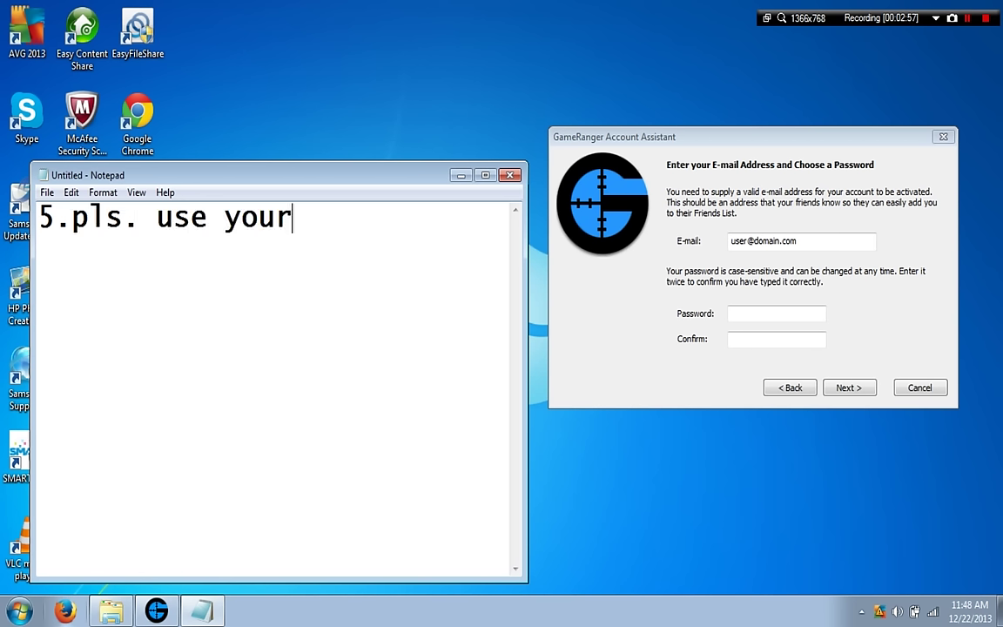
{"action": "type", "text": " real"}
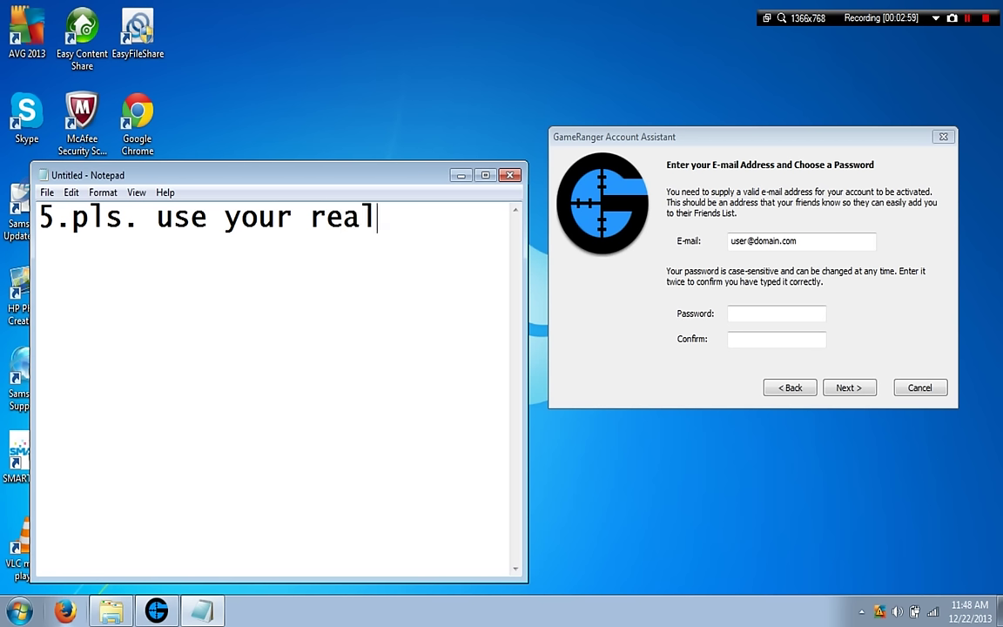
{"action": "type", "text": " email"}
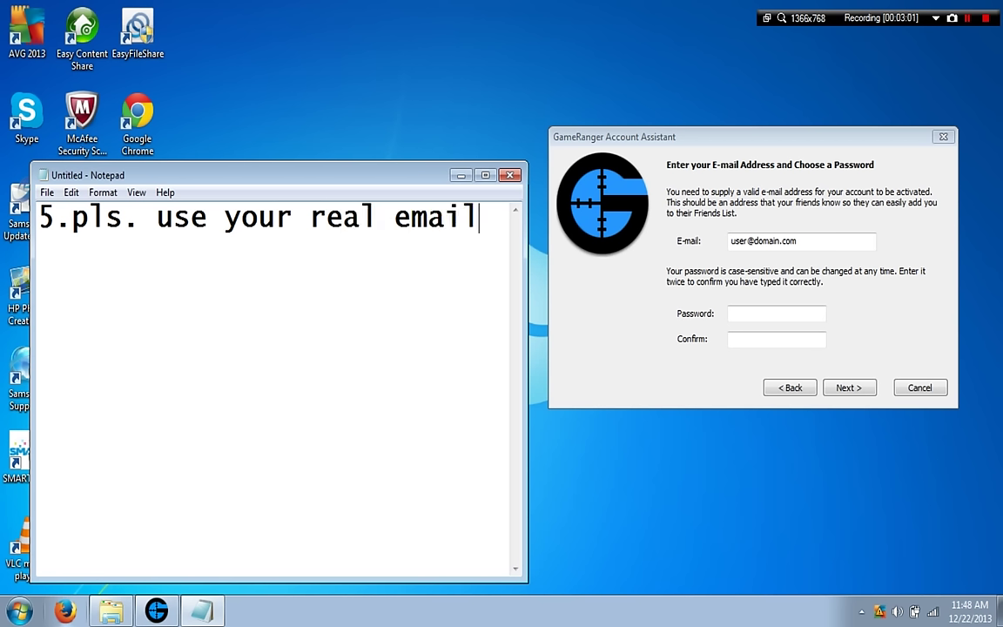
{"action": "type", "text": " acco"}
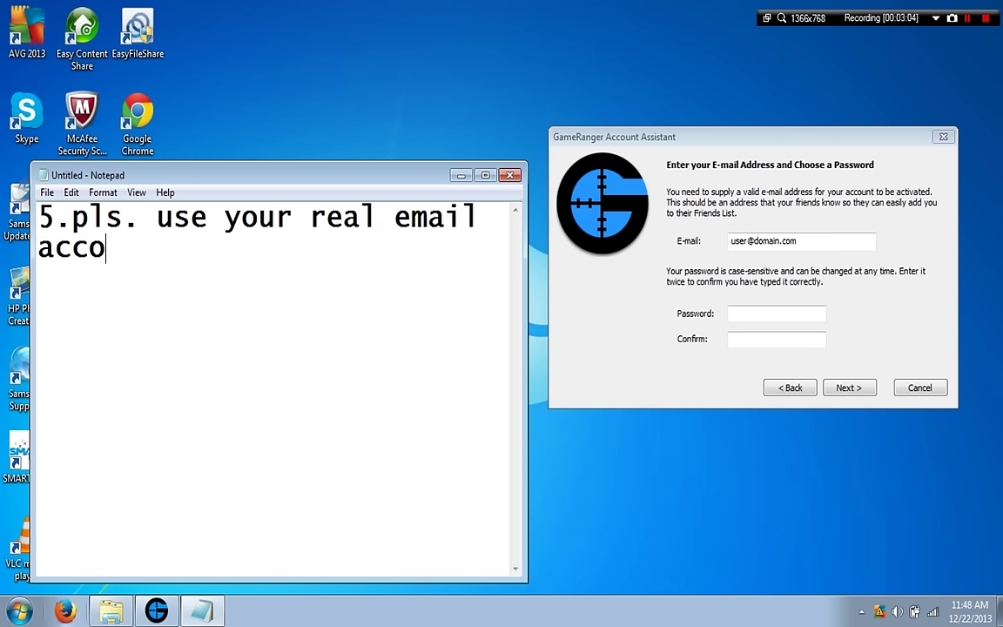
{"action": "type", "text": "unt"}
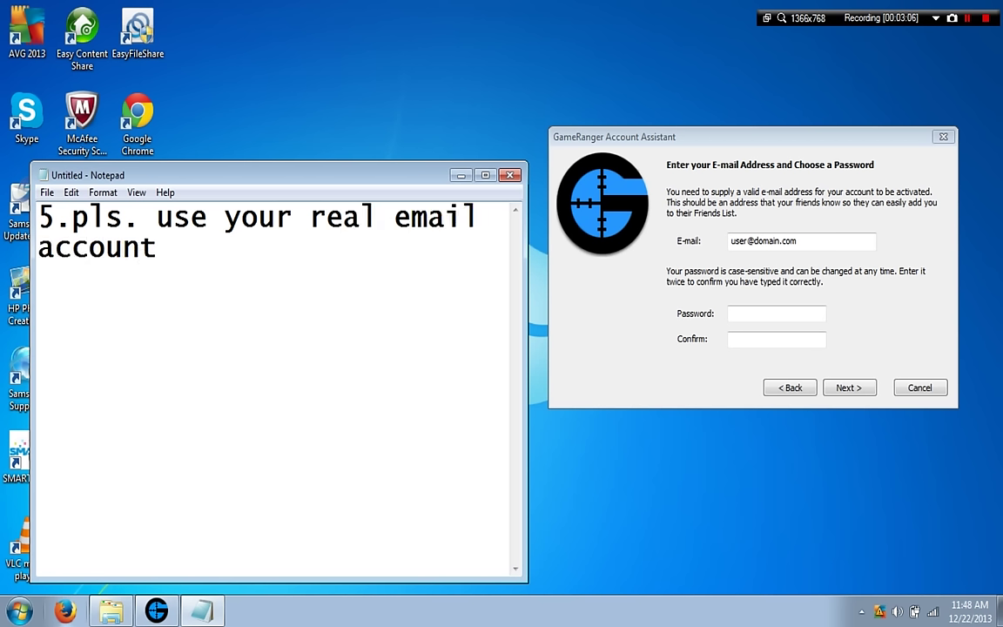
{"action": "type", "text": ":ya"}
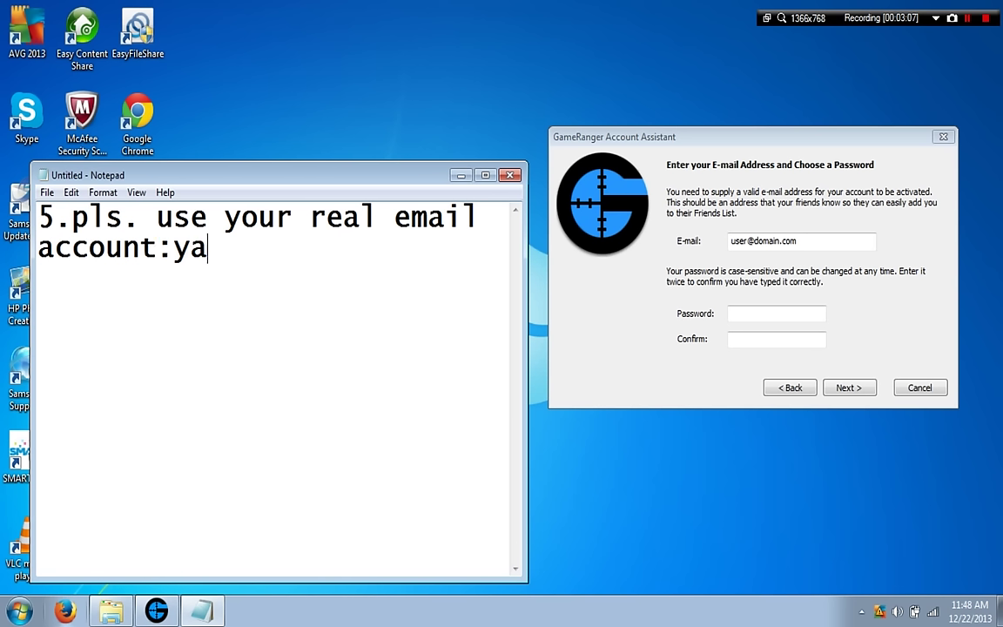
{"action": "type", "text": "hooma"}
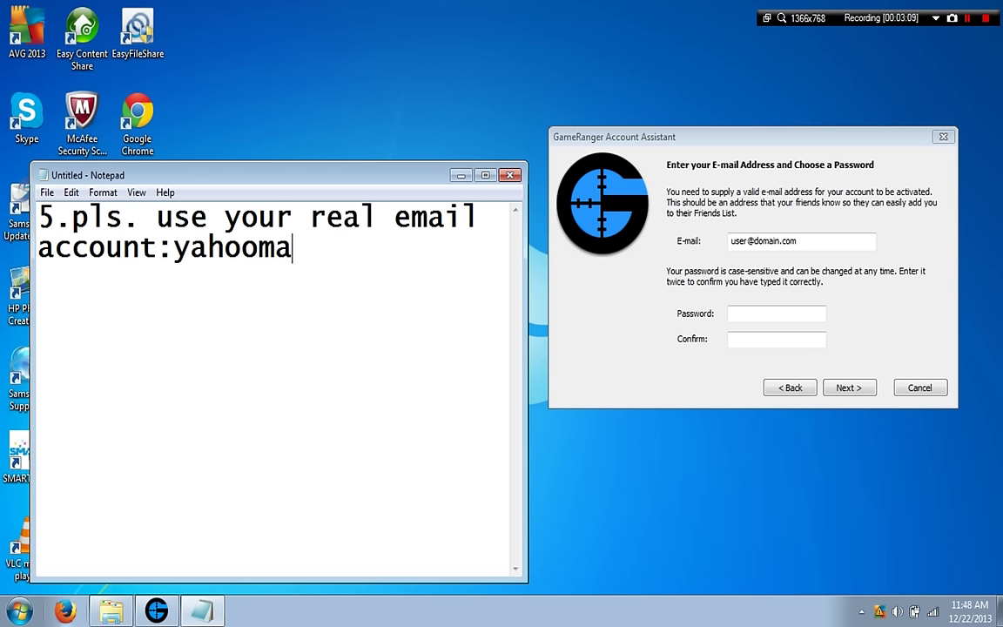
{"action": "type", "text": "il,google ma"}
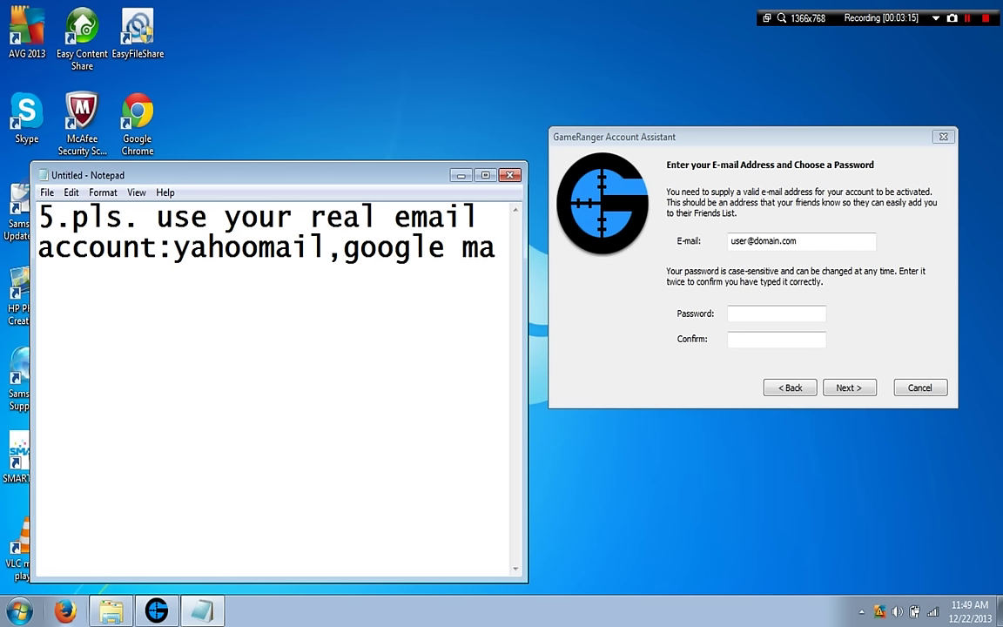
{"action": "type", "text": "il"}
{"action": "type", "text": " etc"}
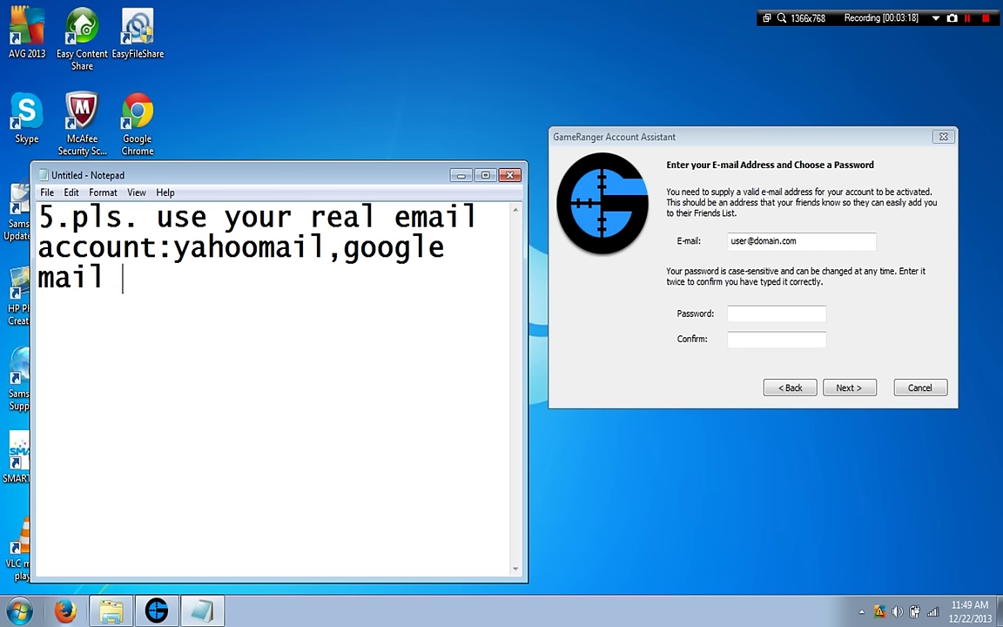
{"action": "type", "text": "."}
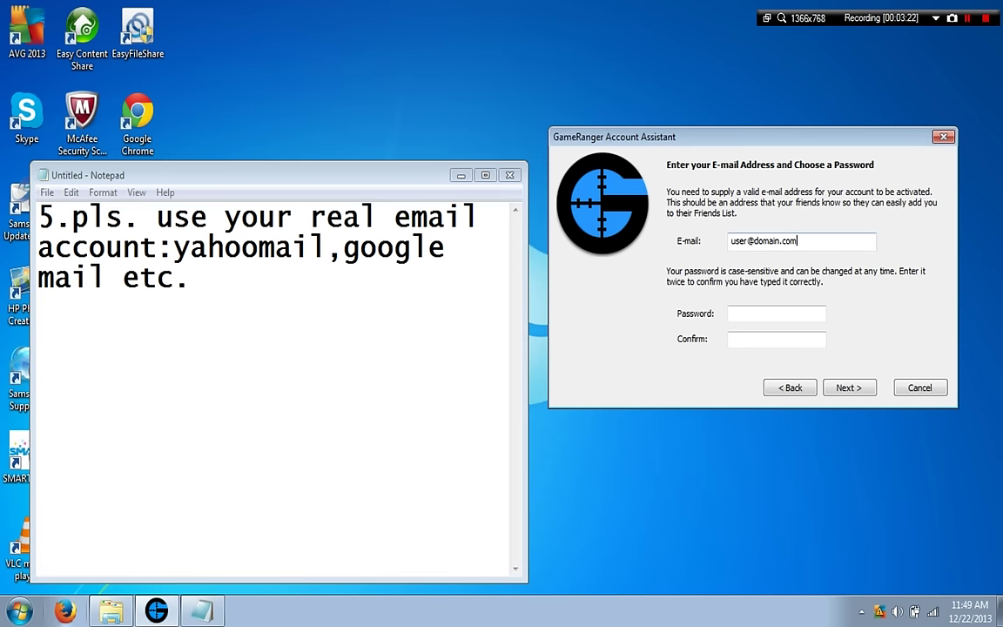
Replace the assistant's sample e-mail with the user's own Gmail address.
{"action": "key", "text": "alt+Tab"}
{"action": "key", "text": "BackSpace"}
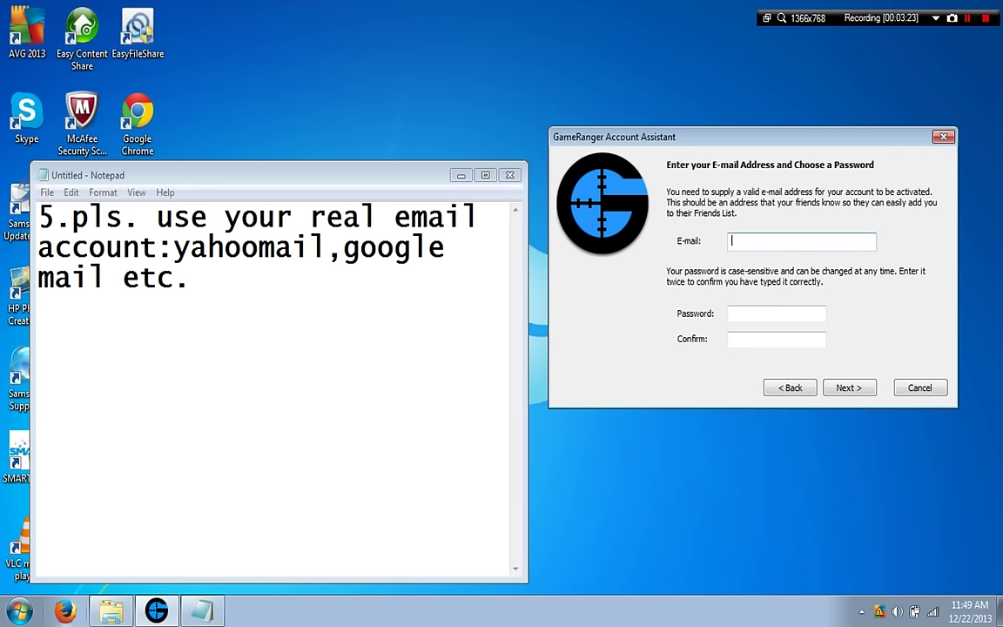
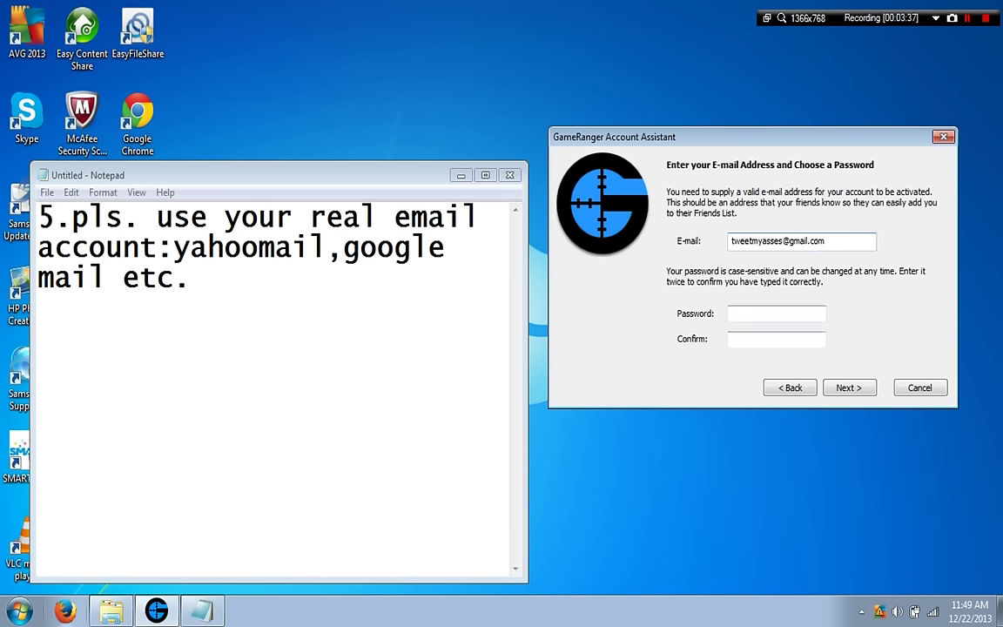
Enter the account password in Password and Confirm, then submit for confirmation.
{"action": "left_click", "coordinate": [775, 314]}
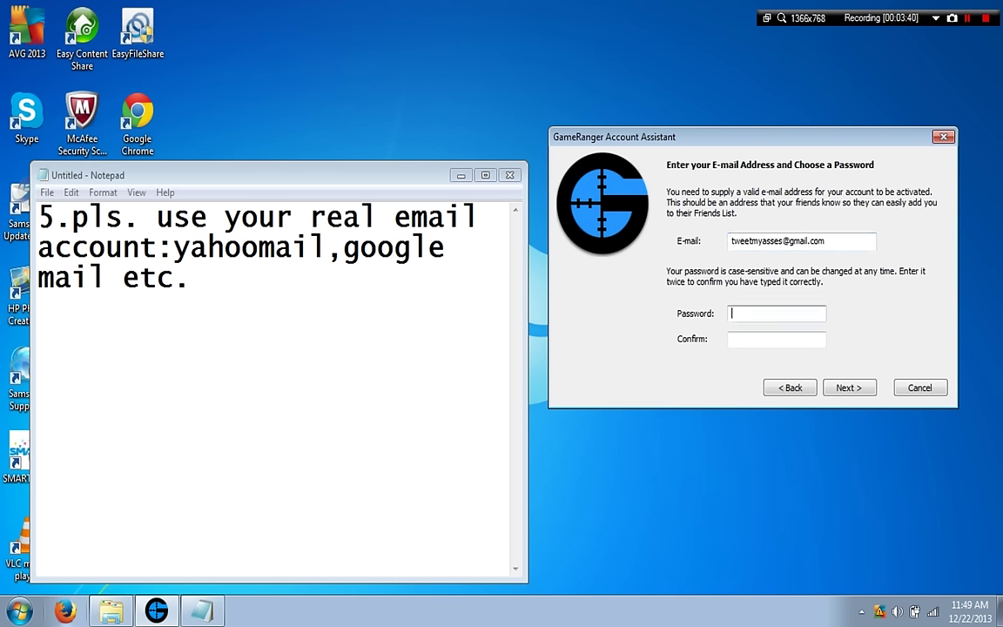
{"action": "left_click", "coordinate": [775, 339]}
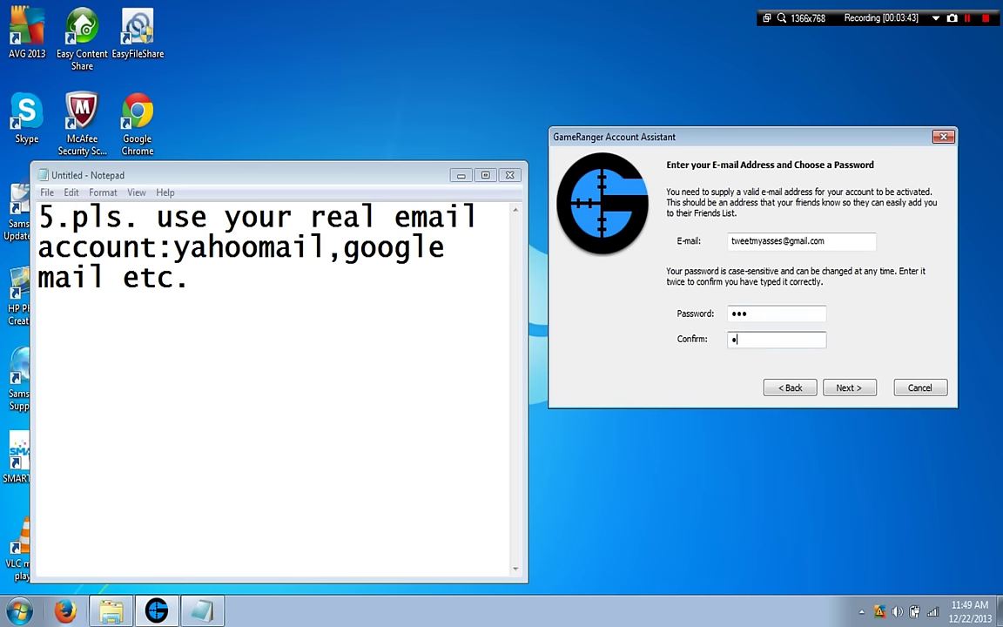
{"action": "key", "text": "Return"}
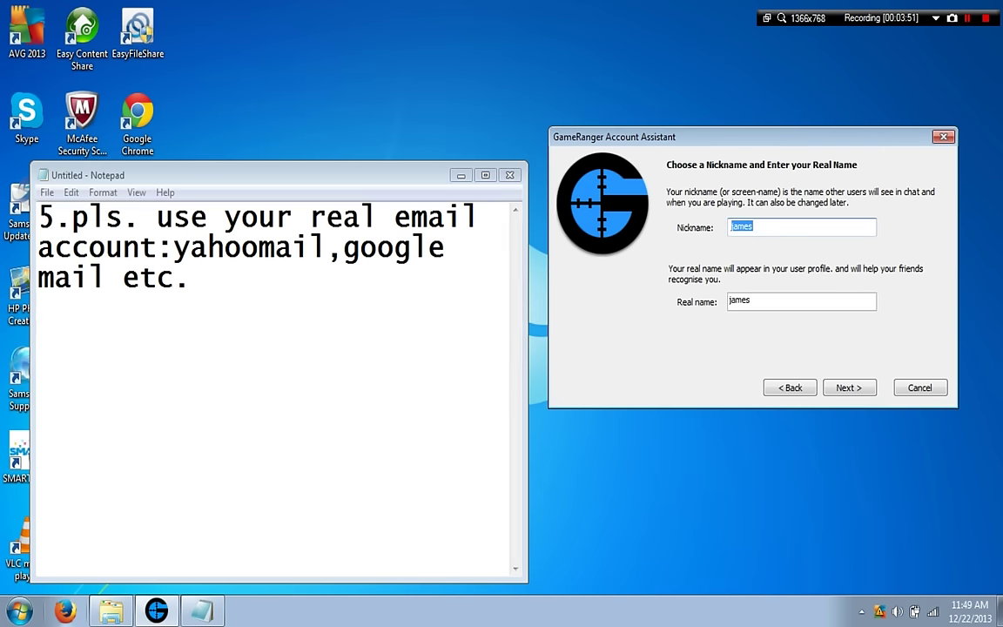
Replace the note with '6.fill the nickname and real name'.
{"action": "left_click_drag", "start_coordinate": [38, 248], "coordinate": [190, 277]}
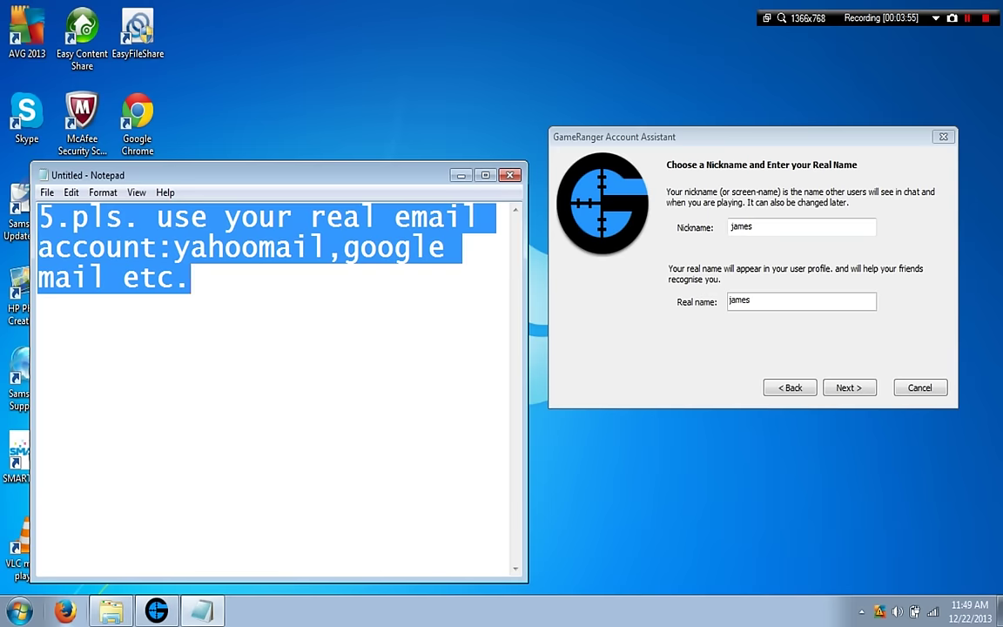
{"action": "key", "text": "BackSpace"}
{"action": "type", "text": "6."}
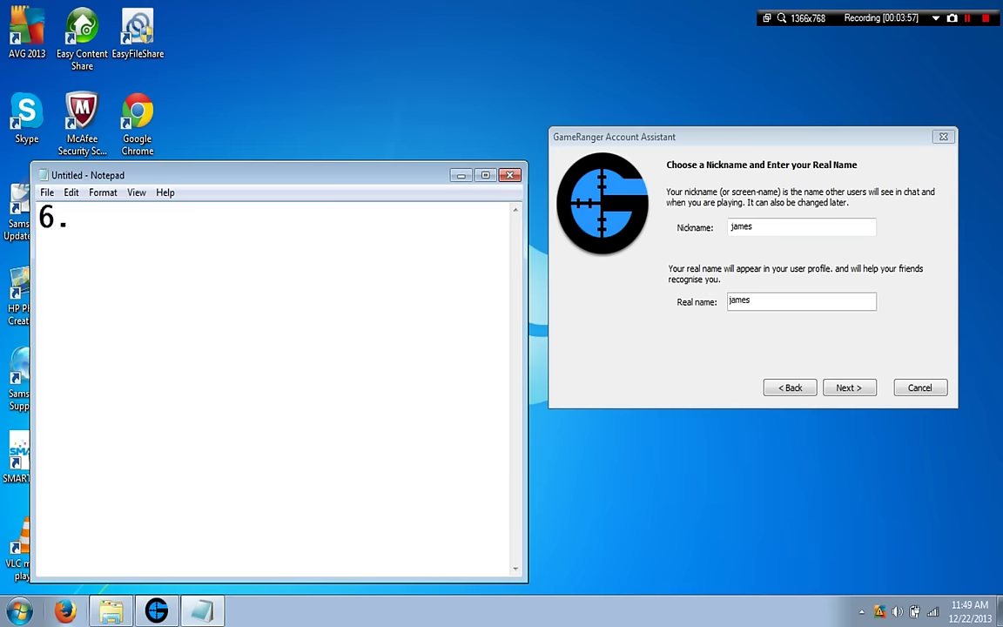
{"action": "type", "text": "fill"}
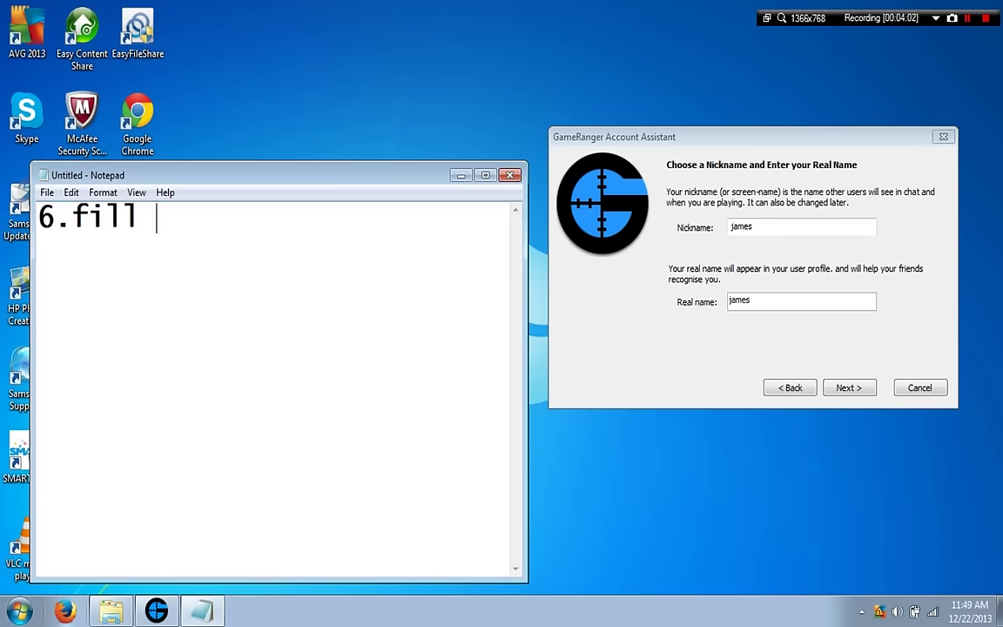
{"action": "type", "text": " the n"}
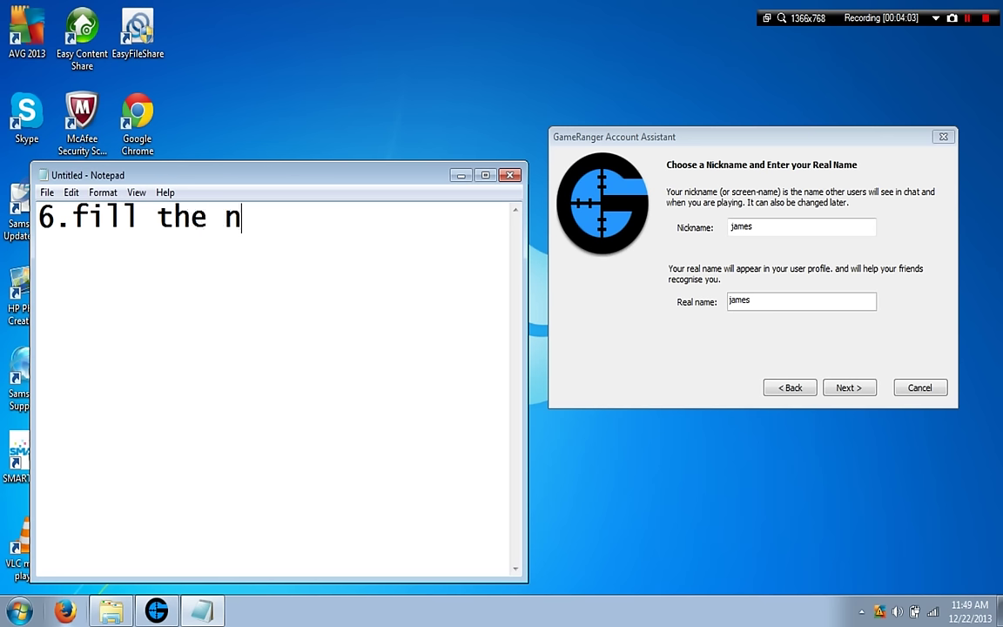
{"action": "type", "text": "icknam"}
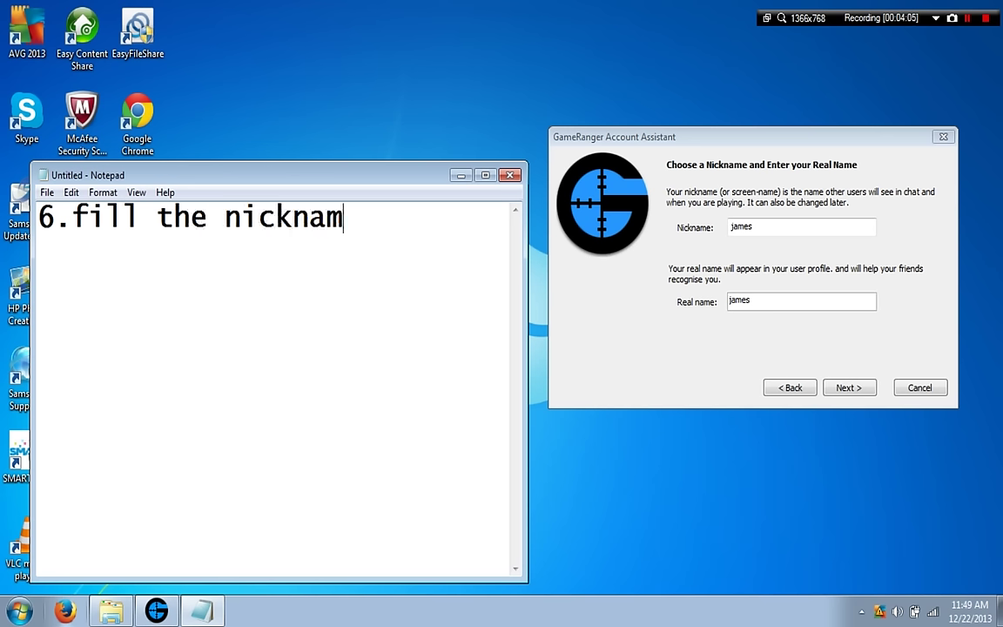
{"action": "type", "text": "ee and "}
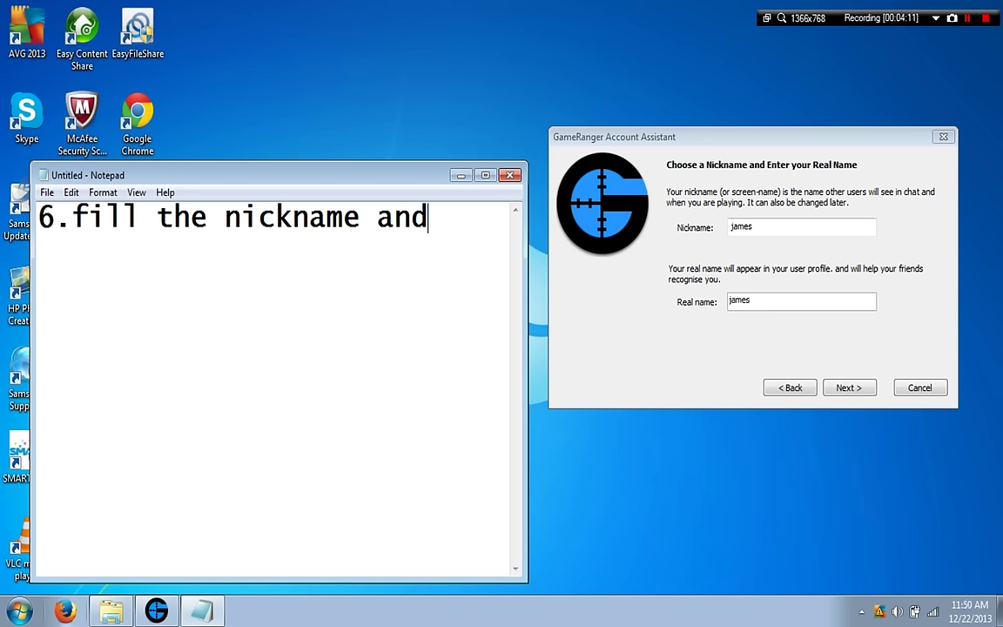
{"action": "type", "text": "real name"}
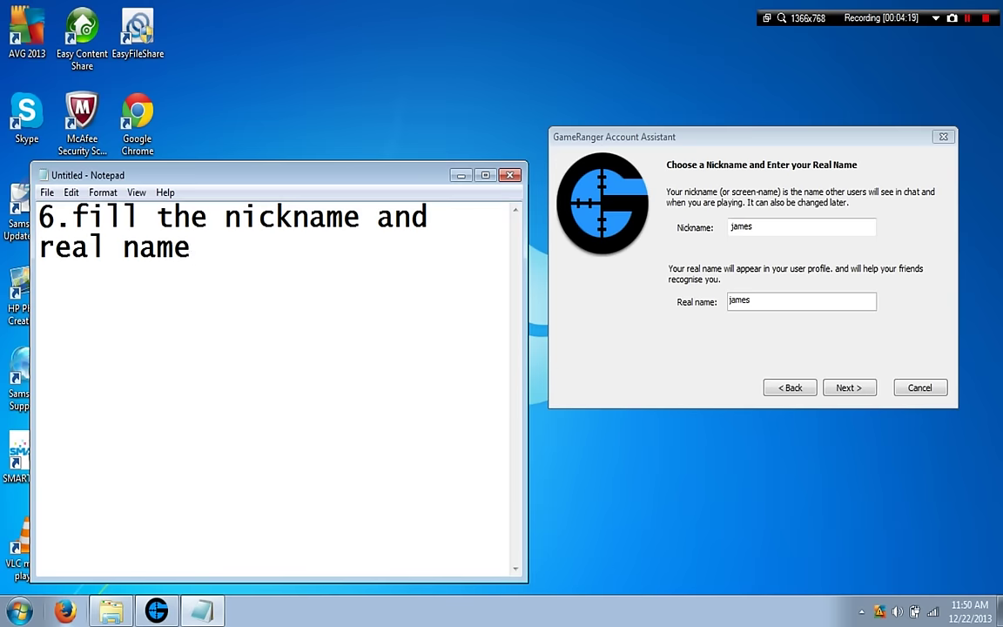
Replace the prefilled nickname with 'example'.
{"action": "key", "text": "alt+Tab"}
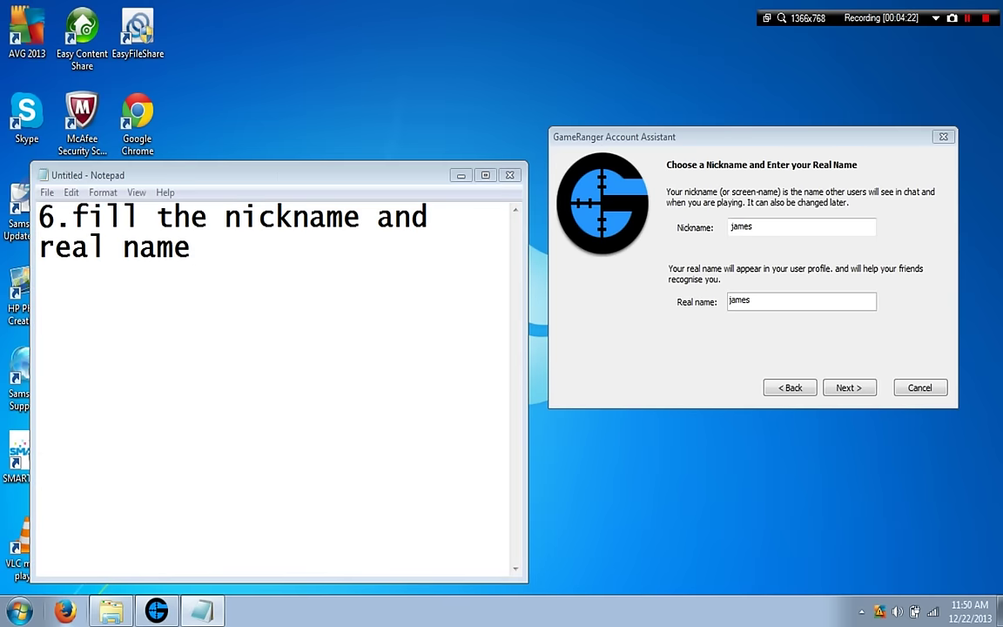
{"action": "key", "text": "BackSpace"}
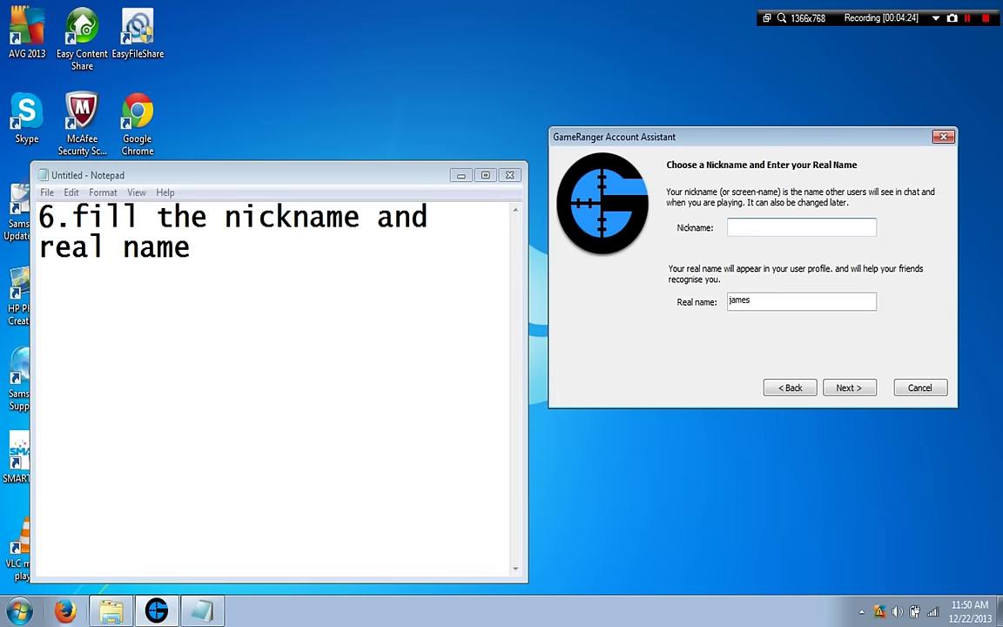
{"action": "type", "text": "example"}
{"action": "key", "text": "Tab"}
Enter the user's real name, correcting a mistyped first entry.
{"action": "type", "text": "ra"}
{"action": "key", "text": "super"}
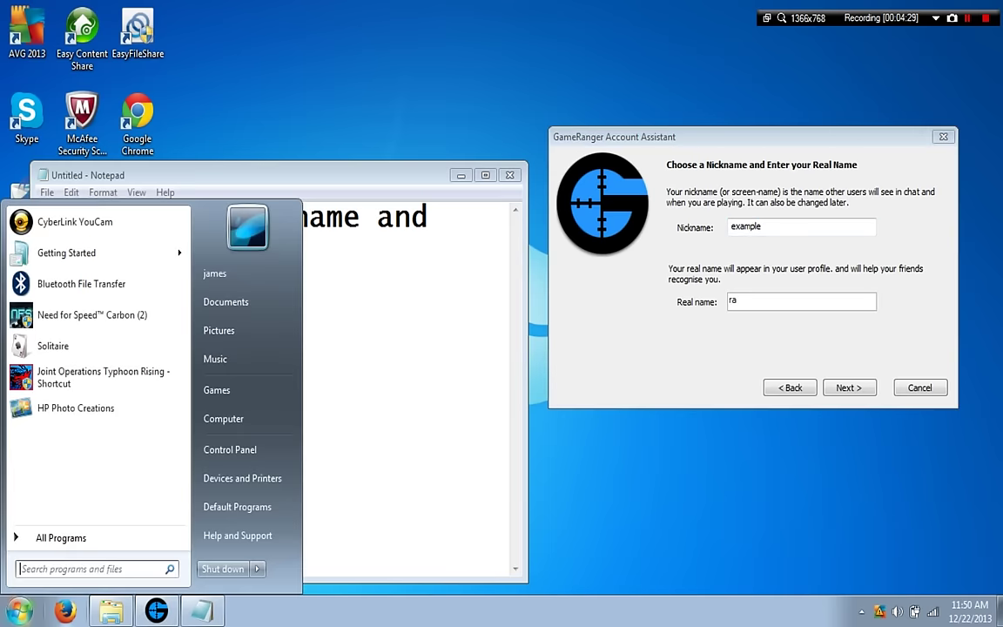
{"action": "key", "text": "super"}
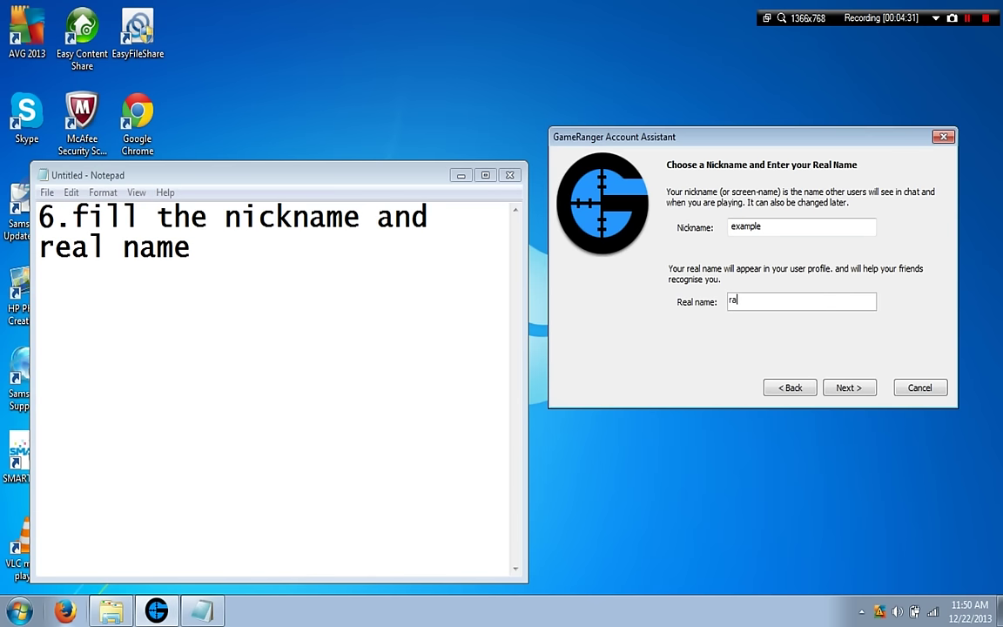
{"action": "key", "text": "shift+Home"}
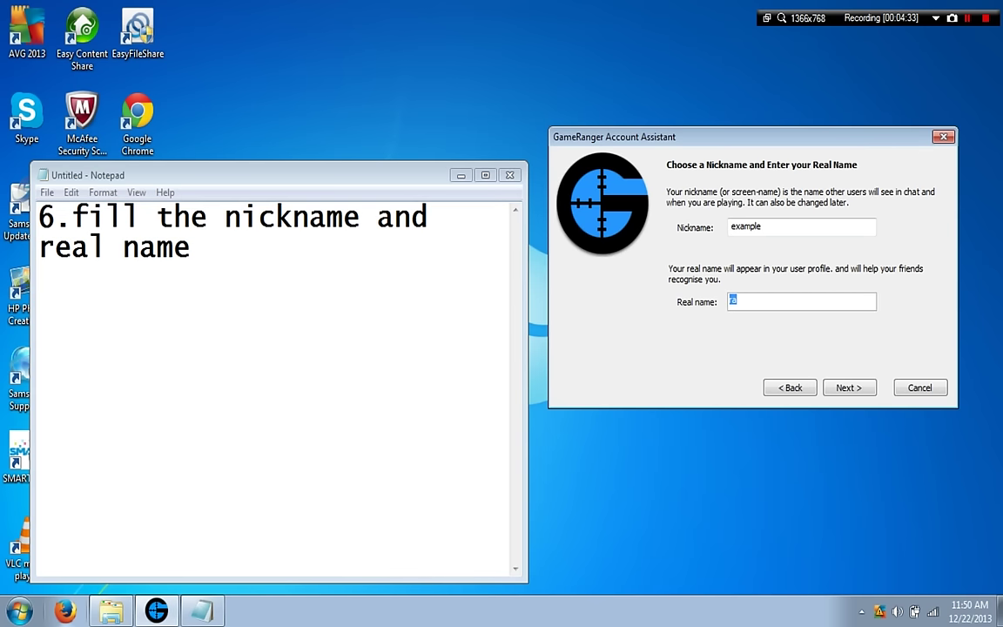
{"action": "key", "text": "BackSpace"}
{"action": "type", "text": "dazel"}
Choose 'No, leave the chat messages un-cut' on the Profanity Filter page.
{"action": "key", "text": "Return"}
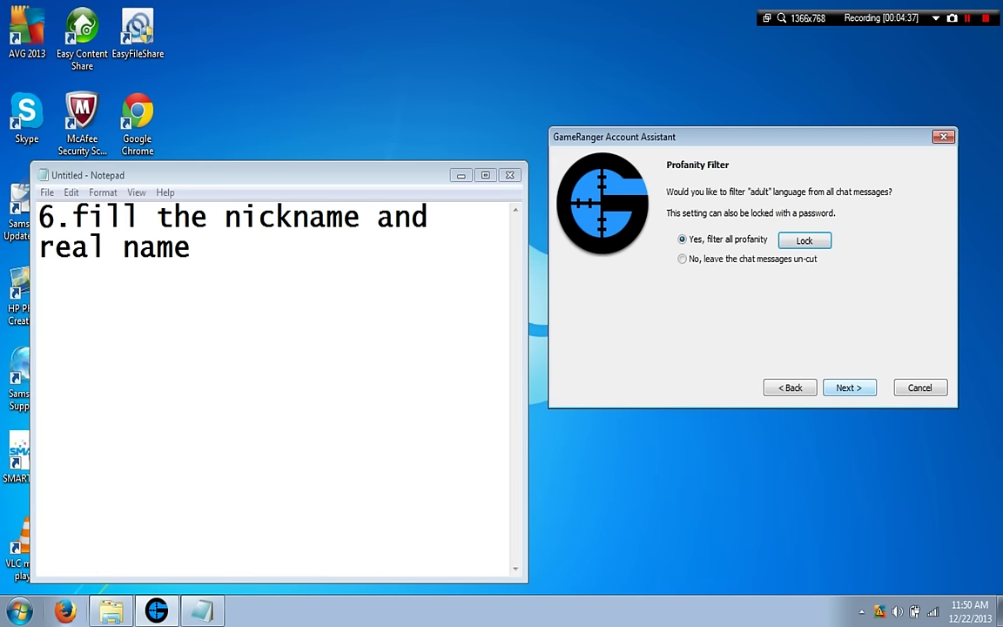
{"action": "left_click", "coordinate": [682, 258]}
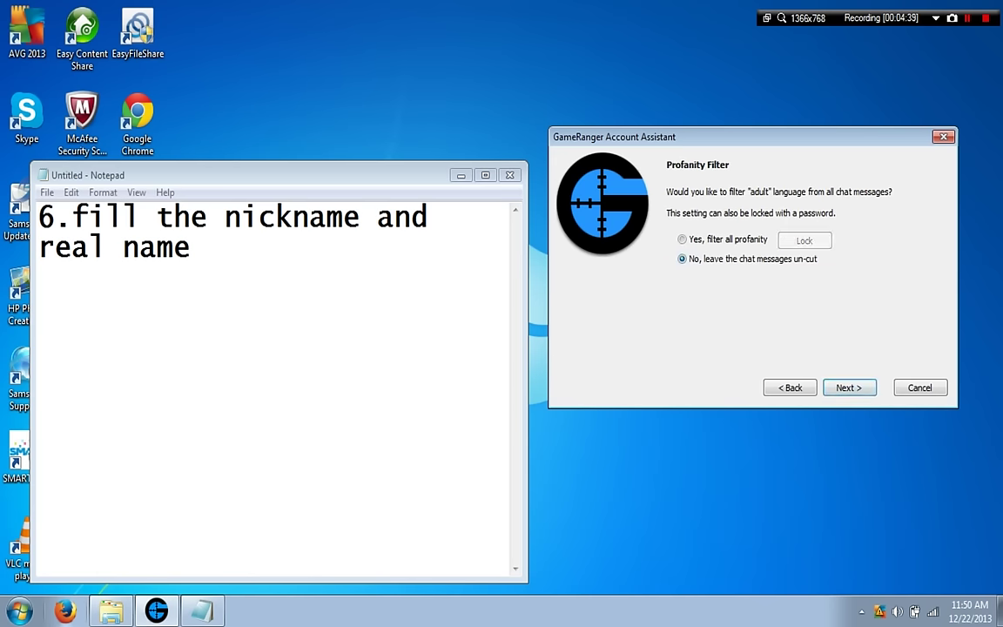
{"action": "key", "text": "Return"}
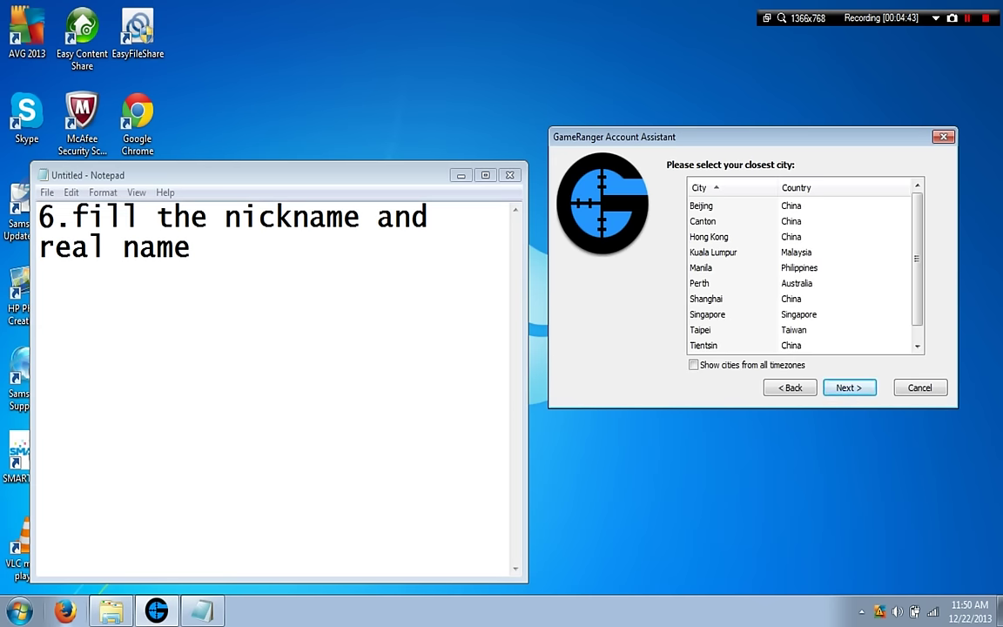
Note '7.select your country', then pick Manila as the closest city and continue.
{"action": "left_click_drag", "start_coordinate": [38, 216], "coordinate": [190, 247]}
{"action": "key", "text": "BackSpace"}
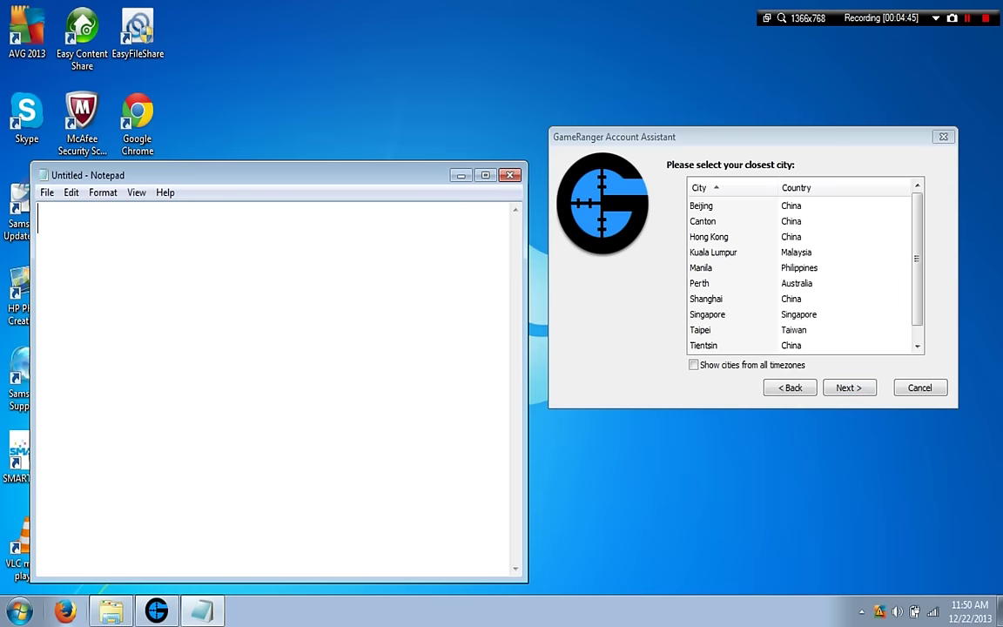
{"action": "type", "text": "7.select"}
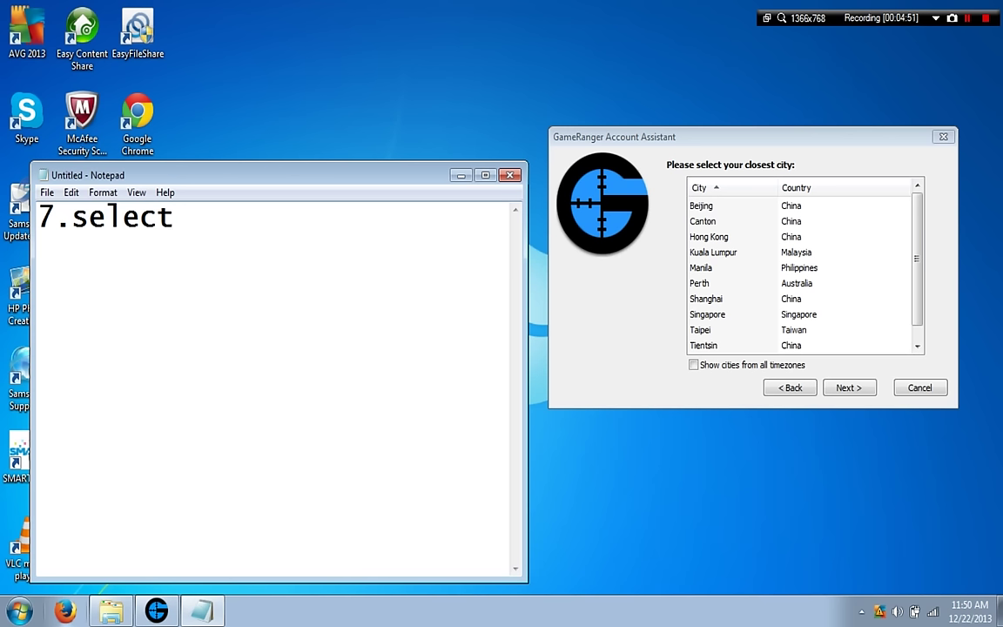
{"action": "type", "text": " your co"}
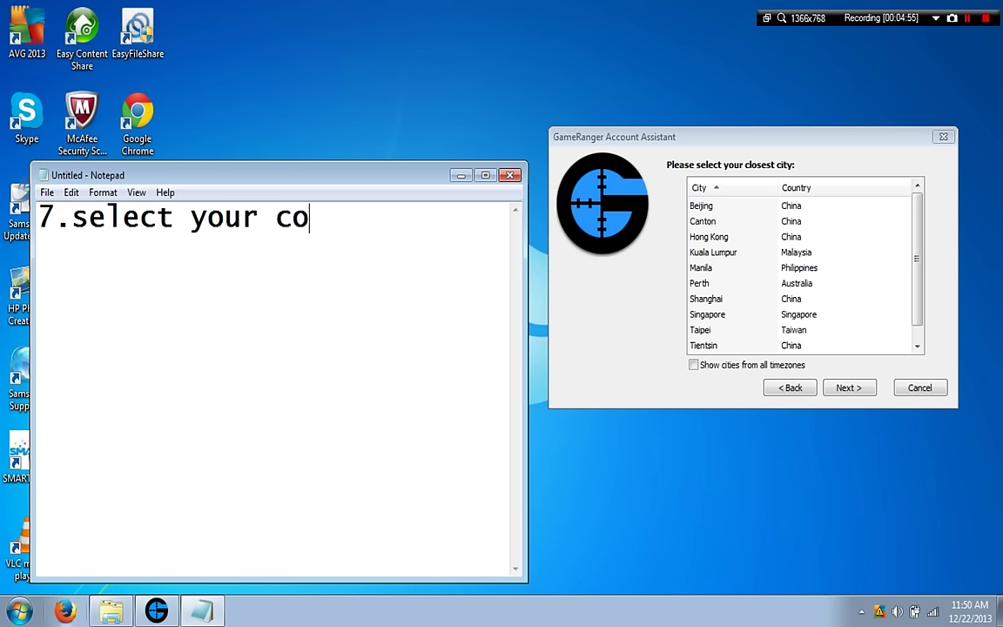
{"action": "type", "text": "untry"}
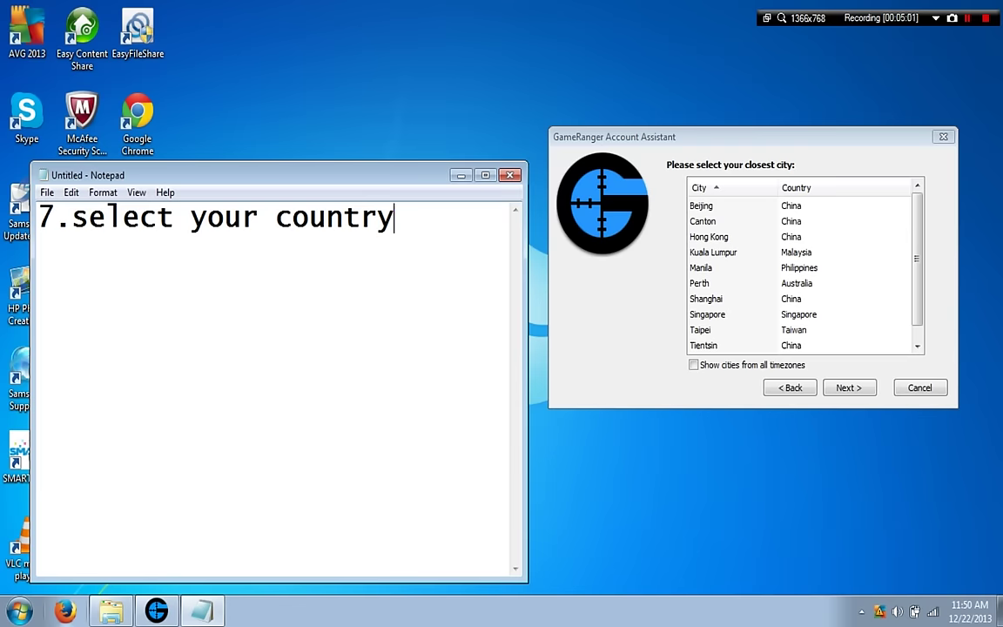
{"action": "left_click", "coordinate": [701, 268]}
{"action": "key", "text": "Return"}
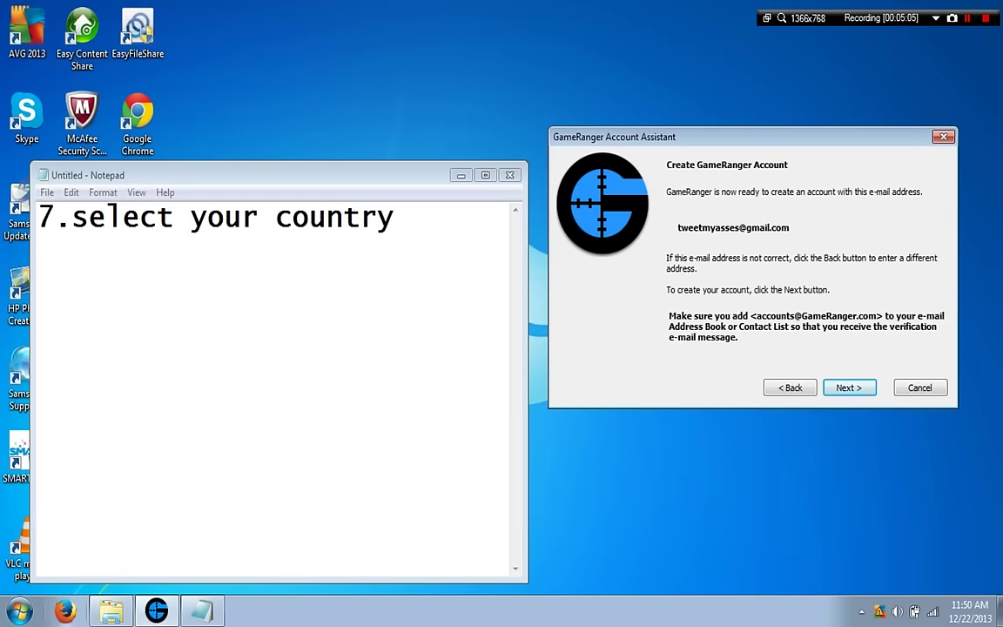
Replace the note with '8.go to your google mail,yahoo mail etc.'.
{"action": "left_click_drag", "start_coordinate": [393, 218], "coordinate": [18, 209]}
{"action": "key", "text": "BackSpace"}
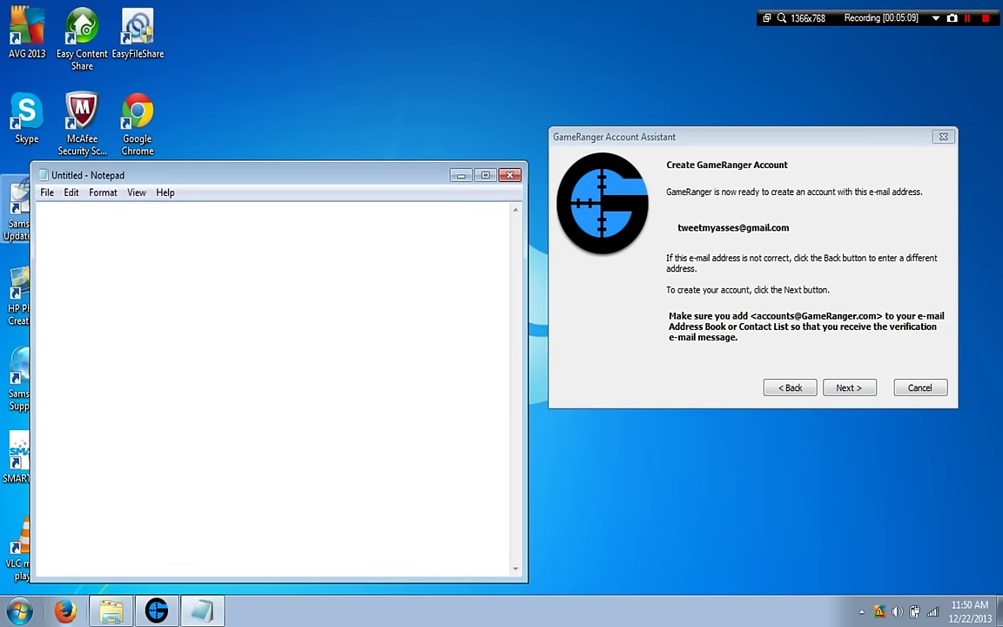
{"action": "type", "text": "8.g"}
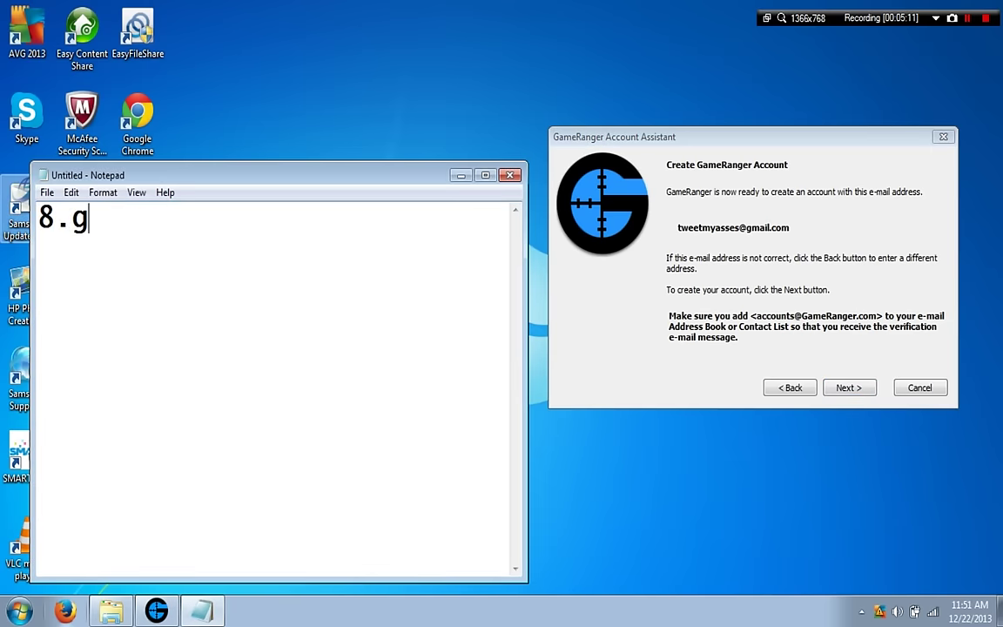
{"action": "type", "text": "o to you"}
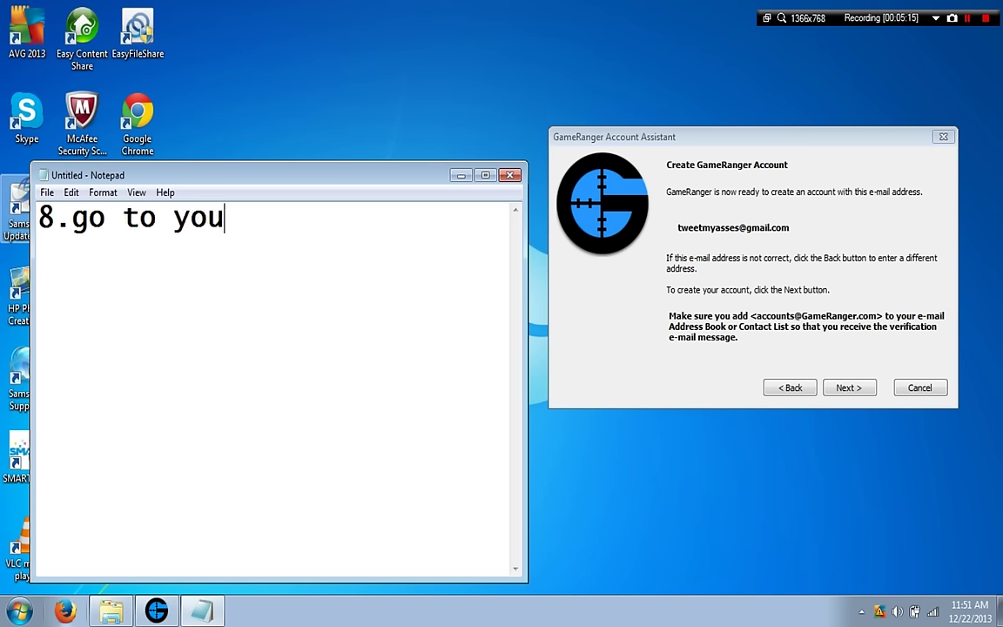
{"action": "type", "text": "r goo"}
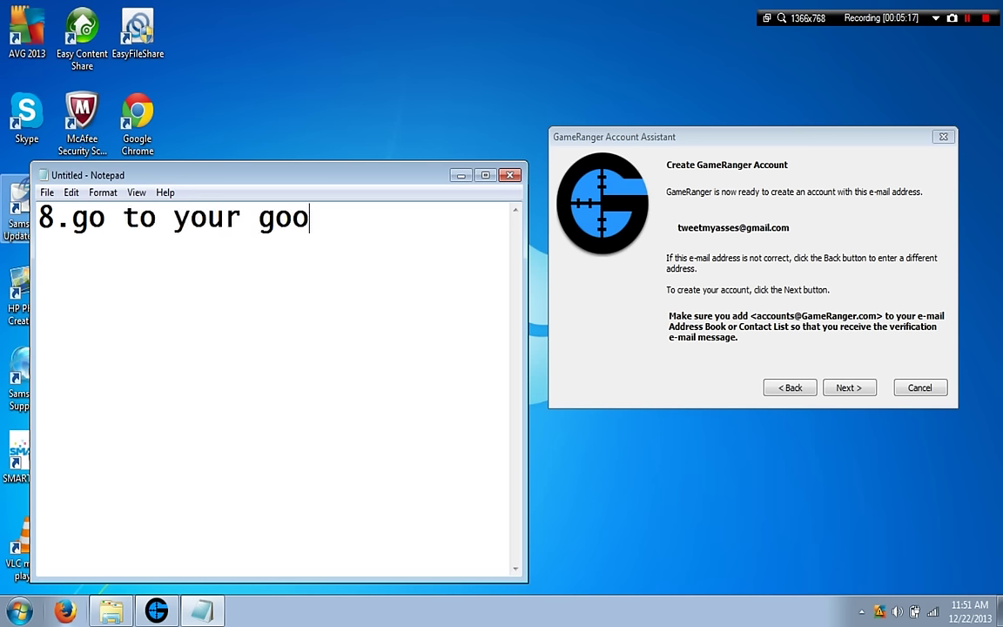
{"action": "type", "text": "gle "}
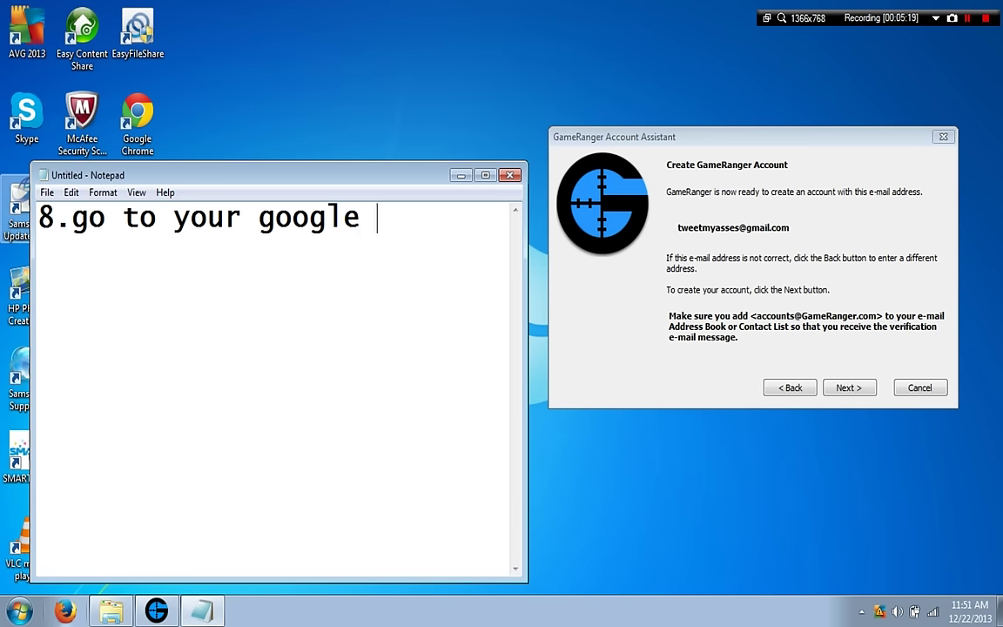
{"action": "type", "text": "mail"}
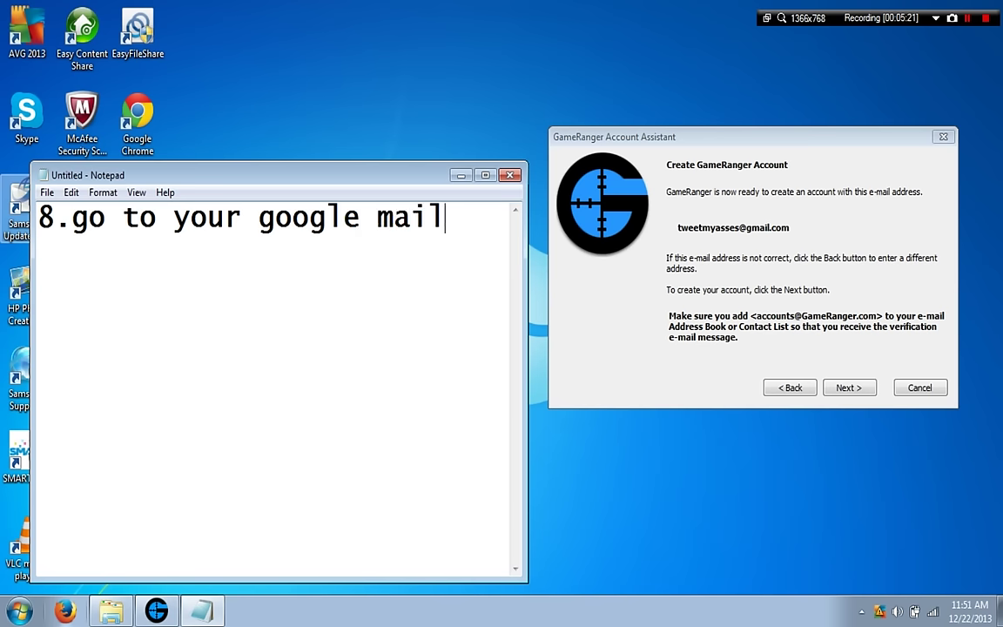
{"action": "type", "text": ",yah"}
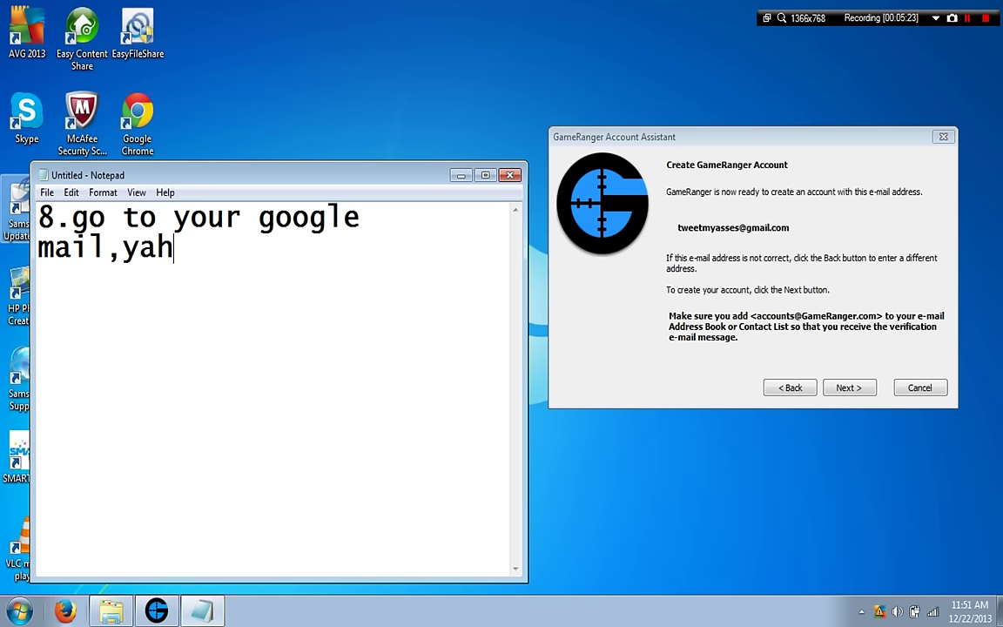
{"action": "type", "text": "oo"}
{"action": "type", "text": " mail"}
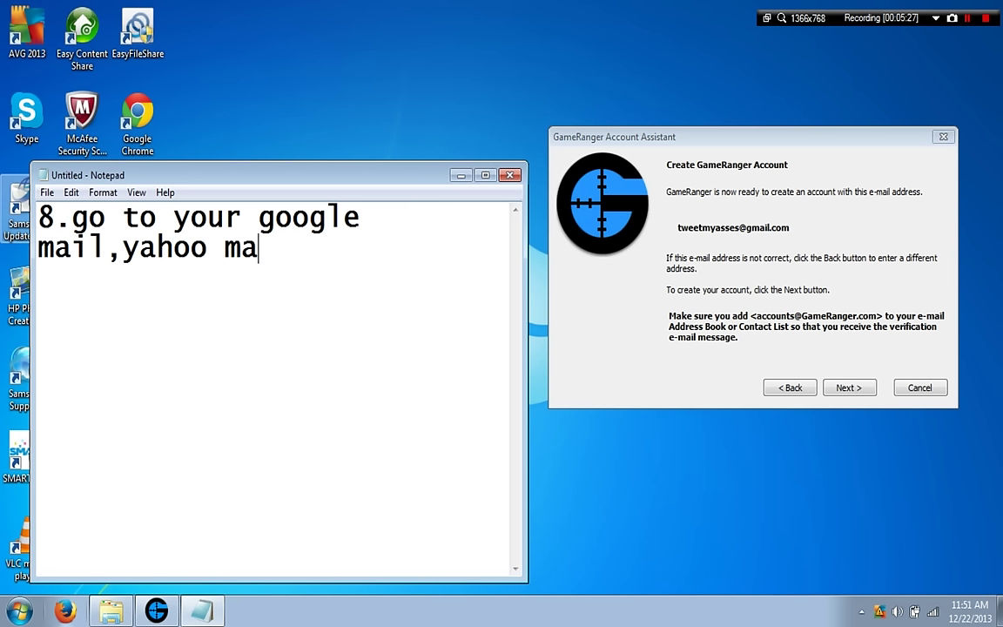
{"action": "type", "text": " etc"}
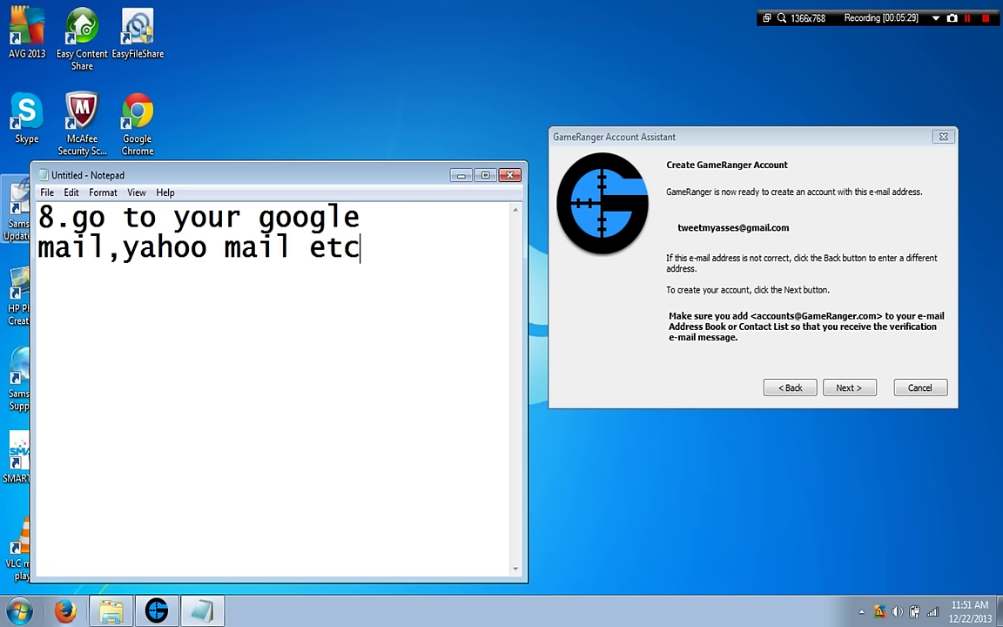
{"action": "type", "text": "/"}
{"action": "key", "text": "BackSpace"}
{"action": "type", "text": "."}
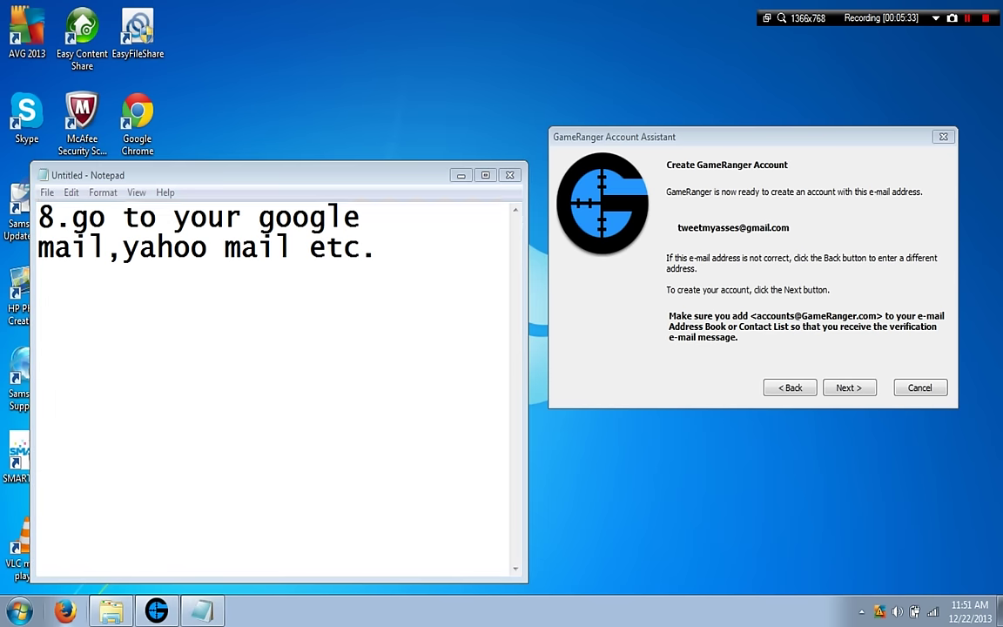
Launch Firefox and bring its start page to the front.
{"action": "right_click", "coordinate": [66, 610]}
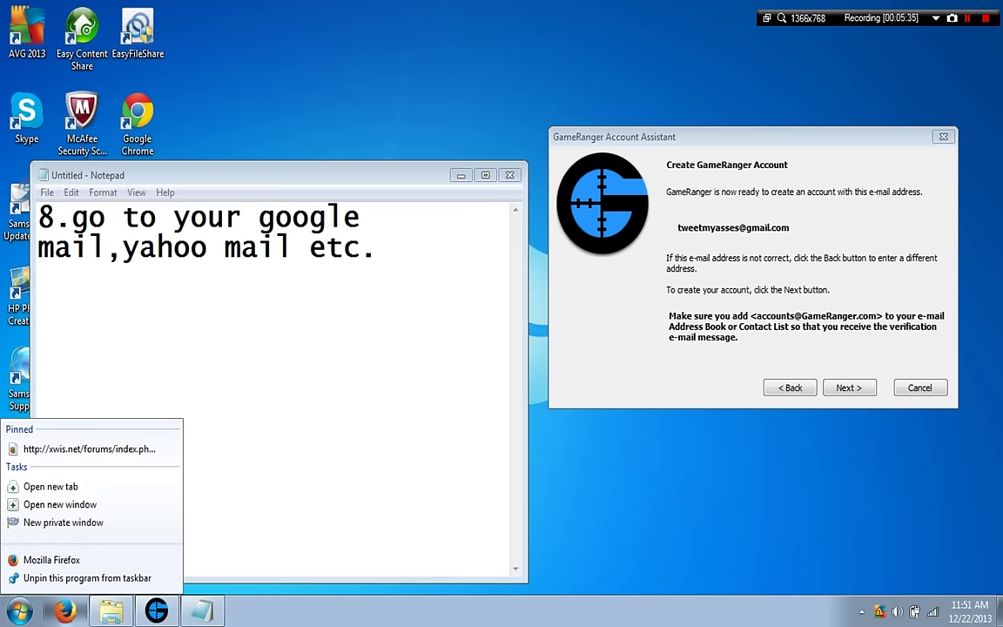
{"action": "key", "text": "Escape"}
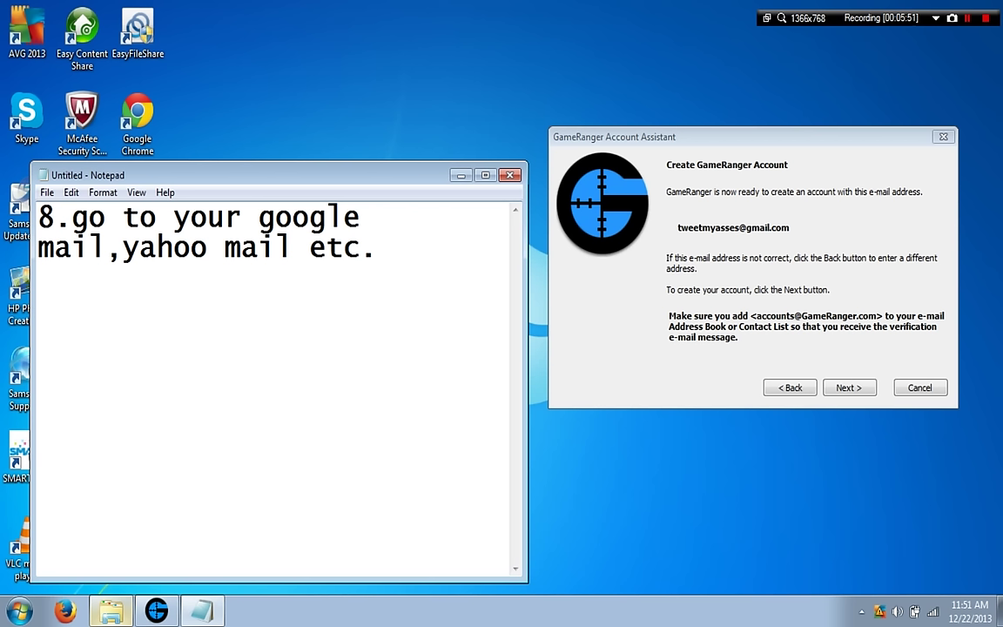
{"action": "key", "text": "alt+Tab"}
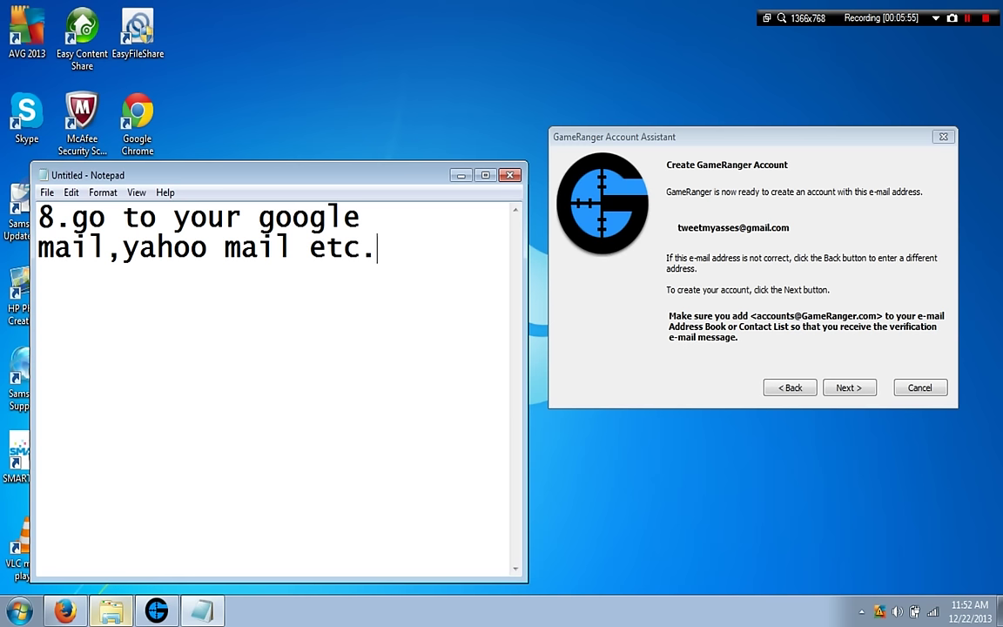
{"action": "key", "text": "alt+Tab"}
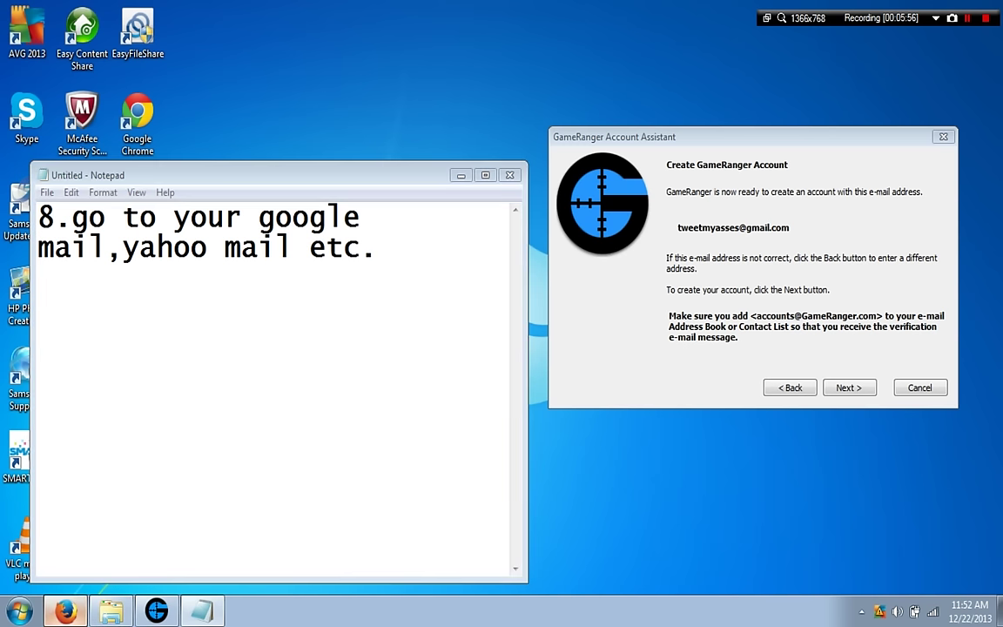
Load gmail.com in Firefox to reach the Google sign-in page.
{"action": "left_click", "coordinate": [78, 36]}
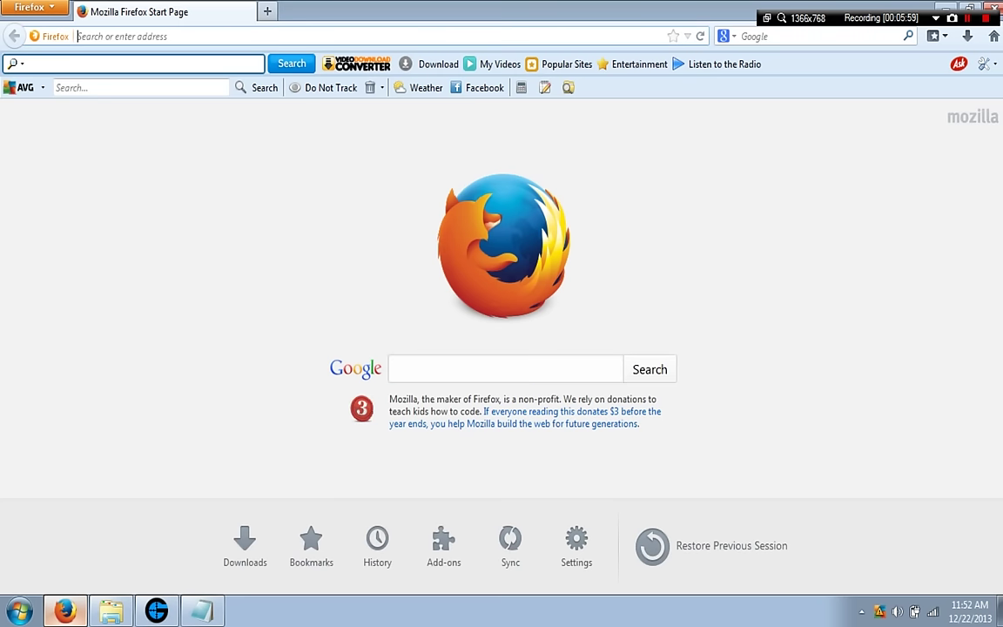
{"action": "type", "text": "gma"}
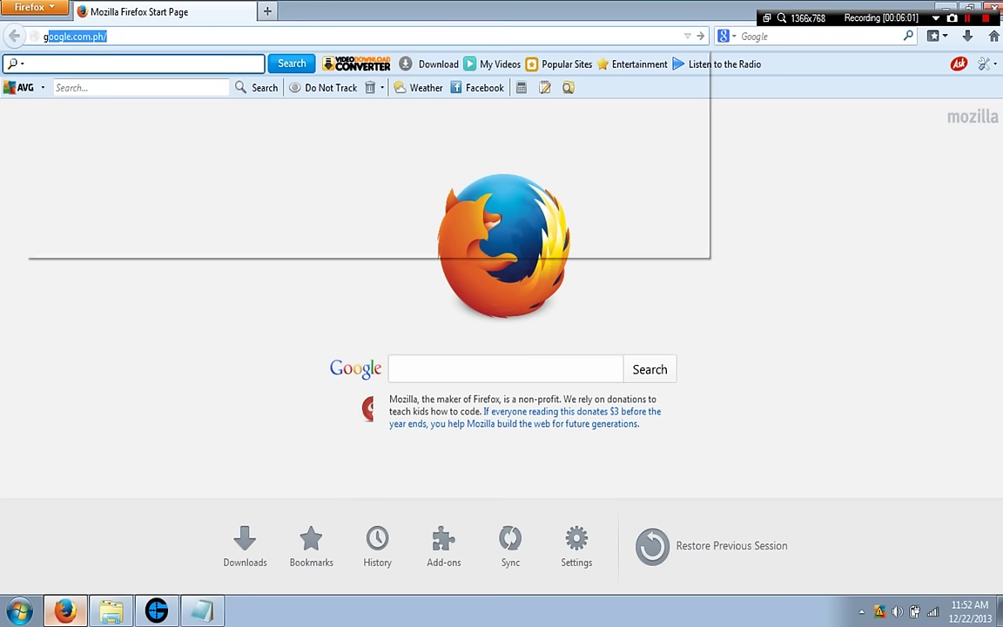
{"action": "type", "text": "il.com"}
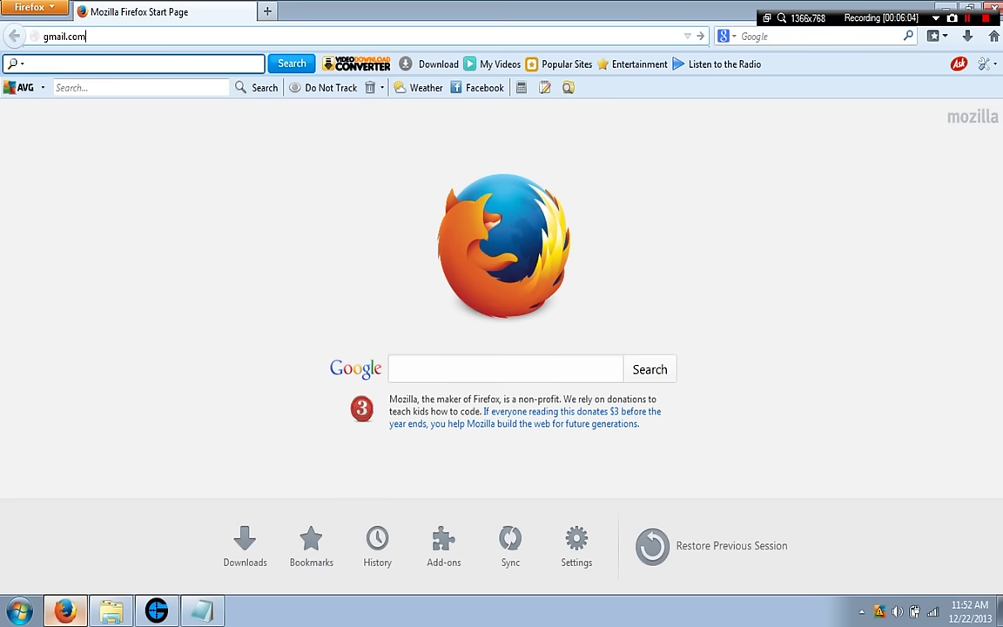
{"action": "key", "text": "Return"}
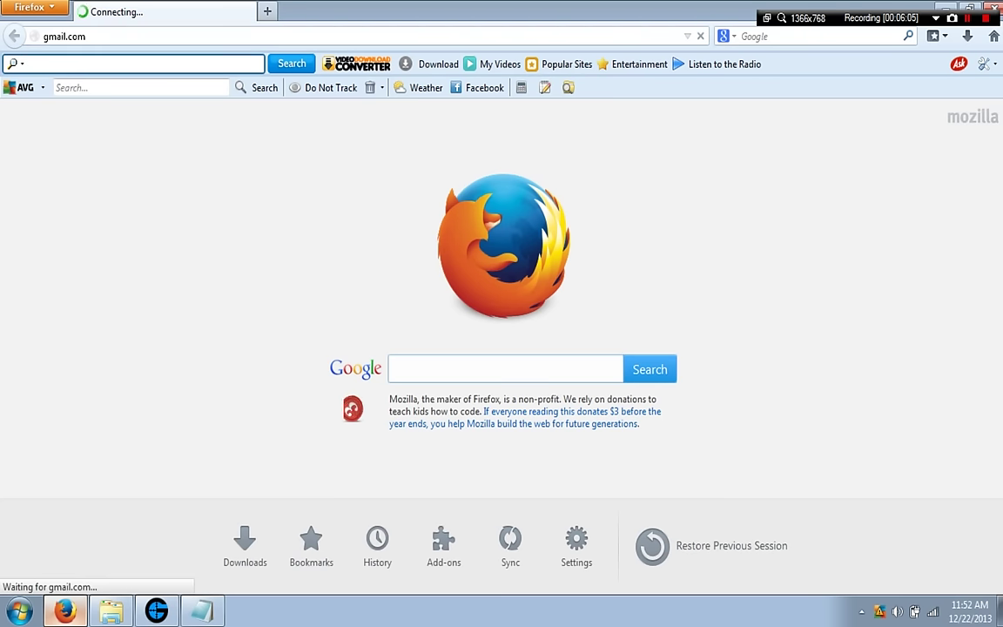
{"action": "mouse_move", "coordinate": [202, 611]}
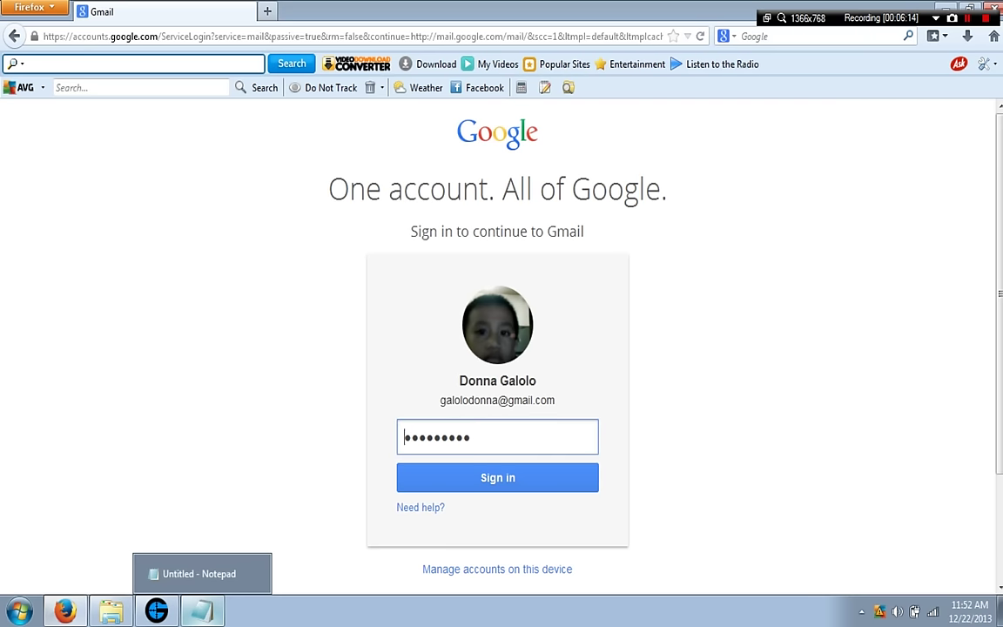
Sign in with another Google account's address and password, declining Firefox's offer to save it.
{"action": "key", "text": "Return"}
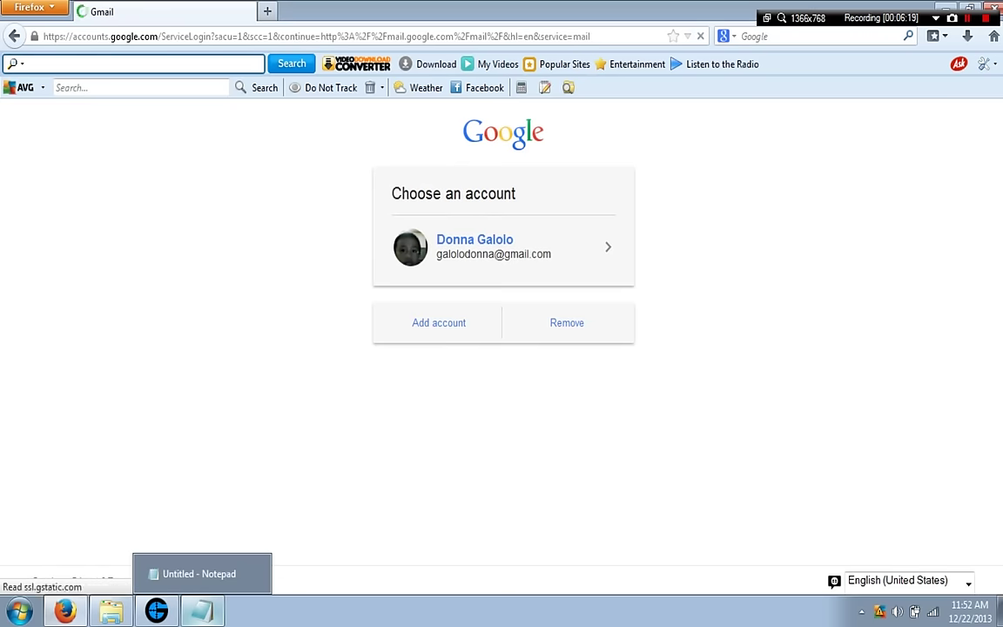
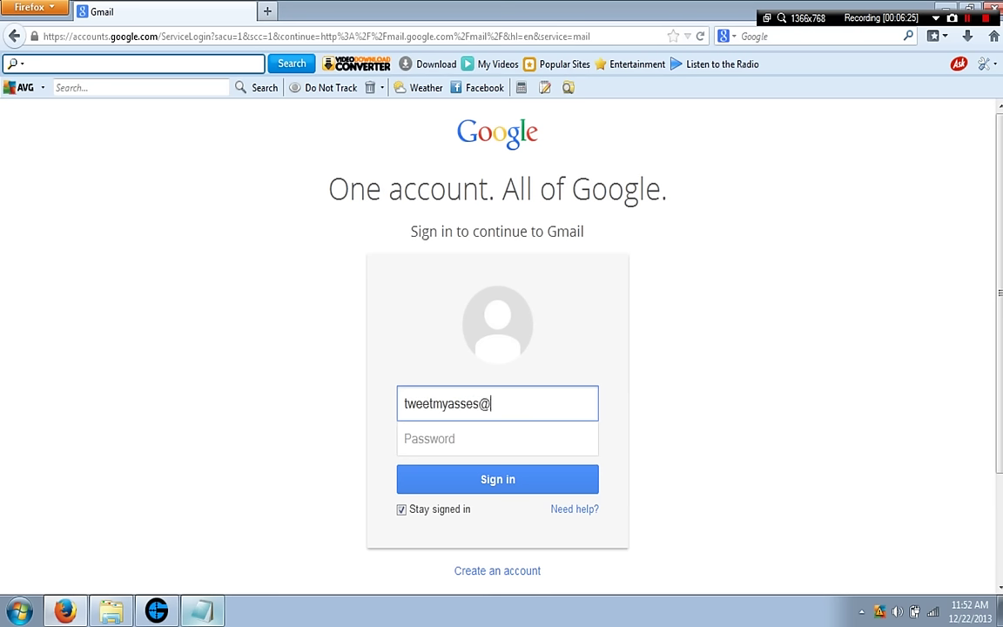
{"action": "left_click", "coordinate": [497, 438]}
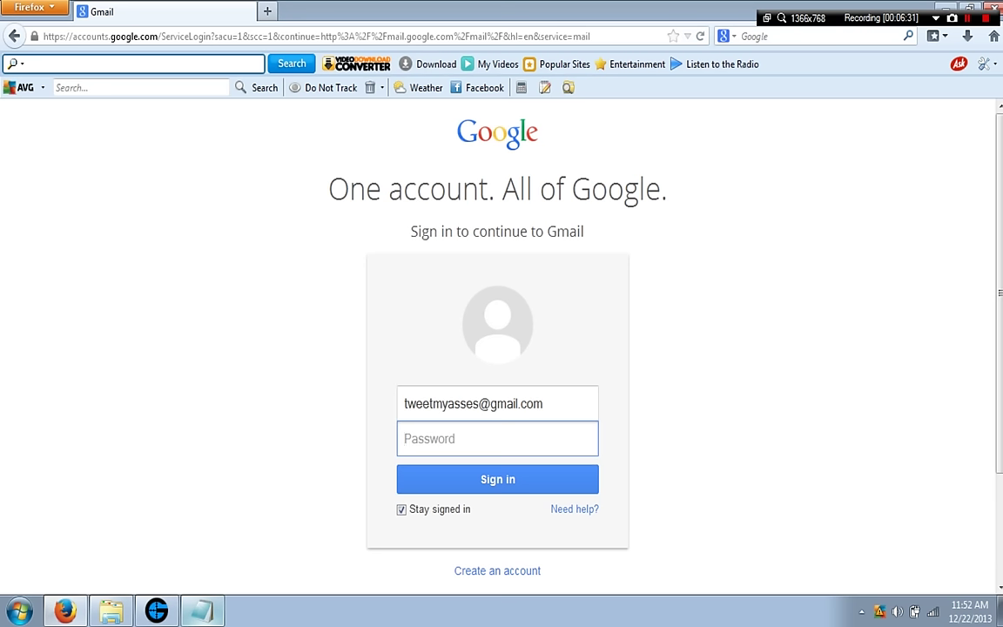
{"action": "type", "text": "******"}
{"action": "key", "text": "BackSpace"}
{"action": "key", "text": "BackSpace"}
{"action": "key", "text": "BackSpace"}
{"action": "key", "text": "BackSpace"}
{"action": "key", "text": "BackSpace"}
{"action": "key", "text": "BackSpace"}
{"action": "type", "text": "*************"}
{"action": "key", "text": "Tab"}
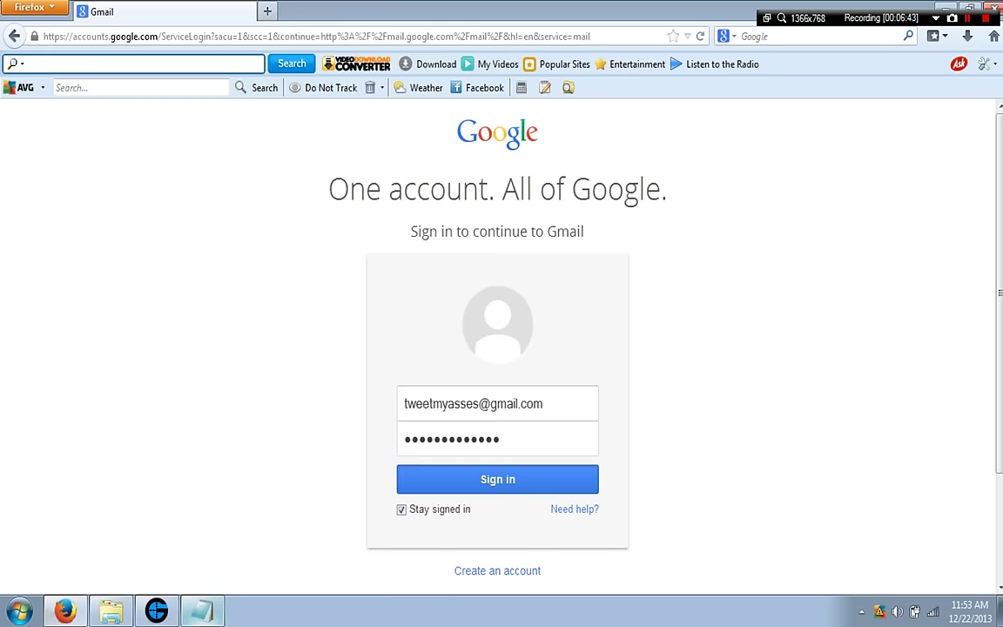
{"action": "key", "text": "Return"}
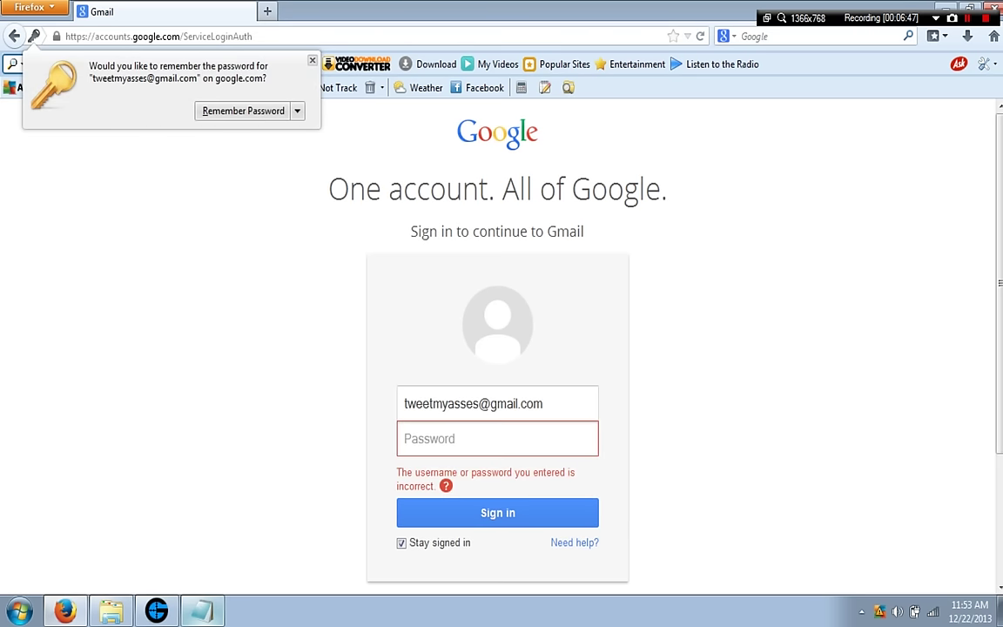
{"action": "key", "text": "Escape"}
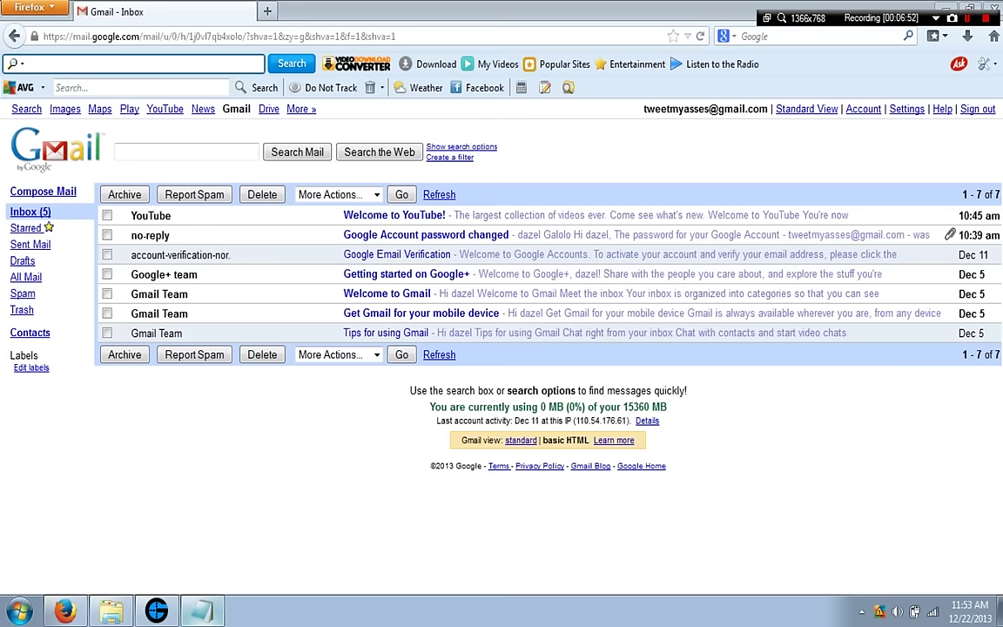
Check the empty Spam folder, return to the Inbox, and bring Notepad's step notes forward.
{"action": "mouse_move", "coordinate": [201, 612]}
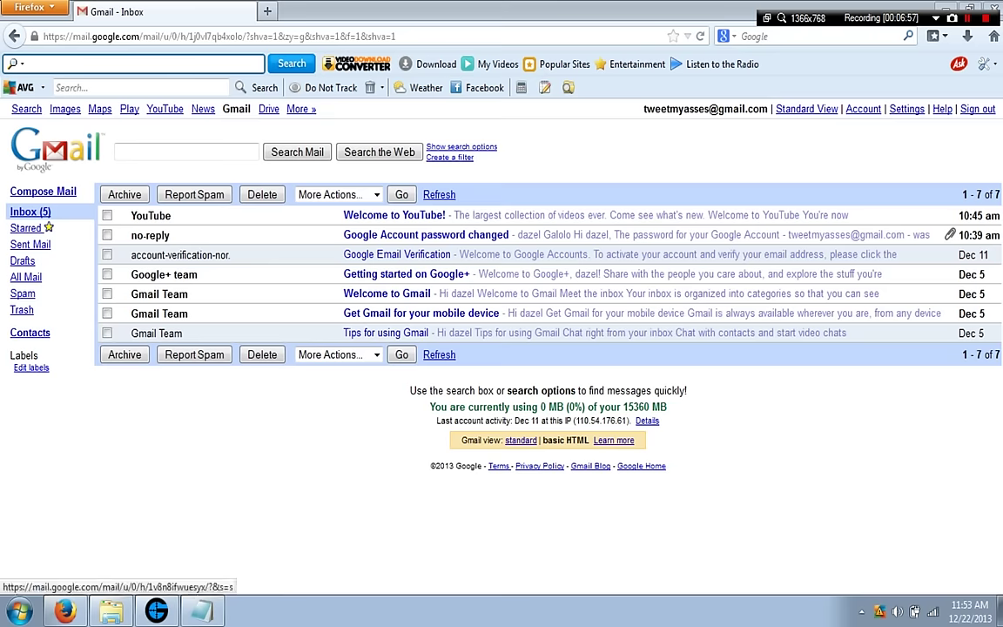
{"action": "left_click", "coordinate": [22, 293]}
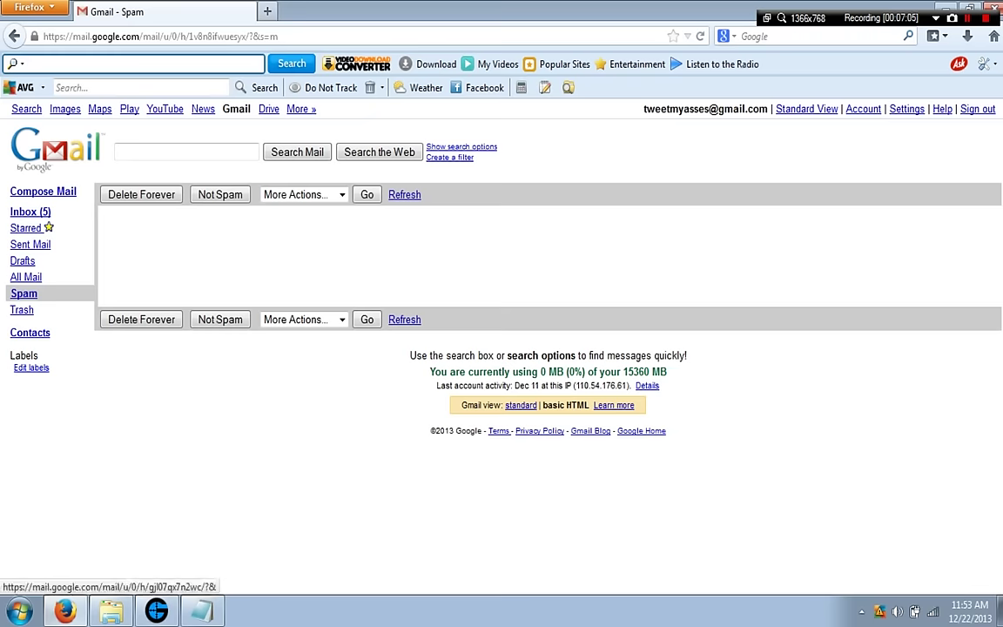
{"action": "left_click", "coordinate": [30, 212]}
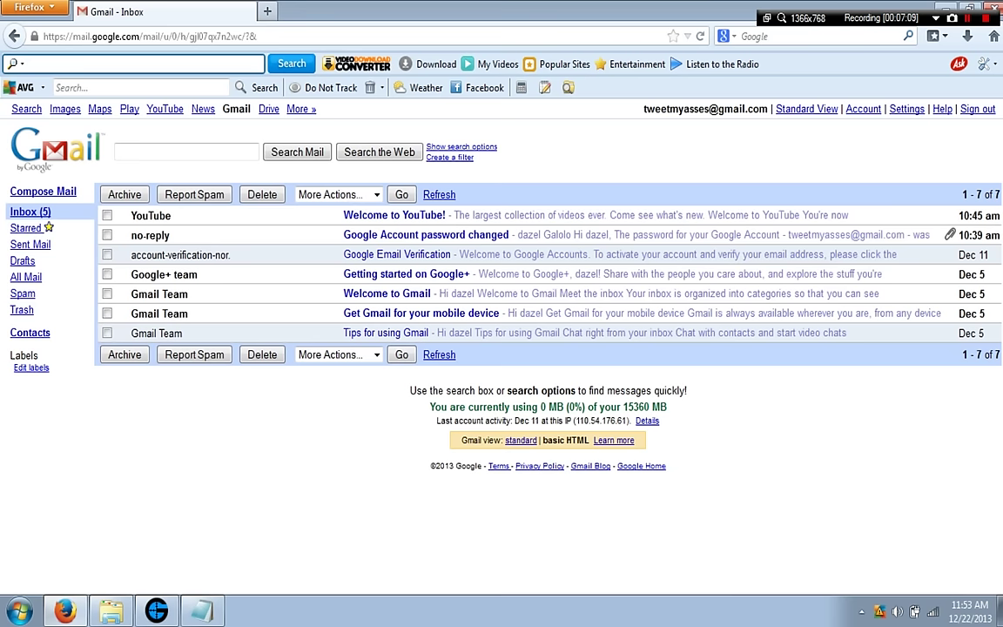
{"action": "left_click", "coordinate": [201, 611]}
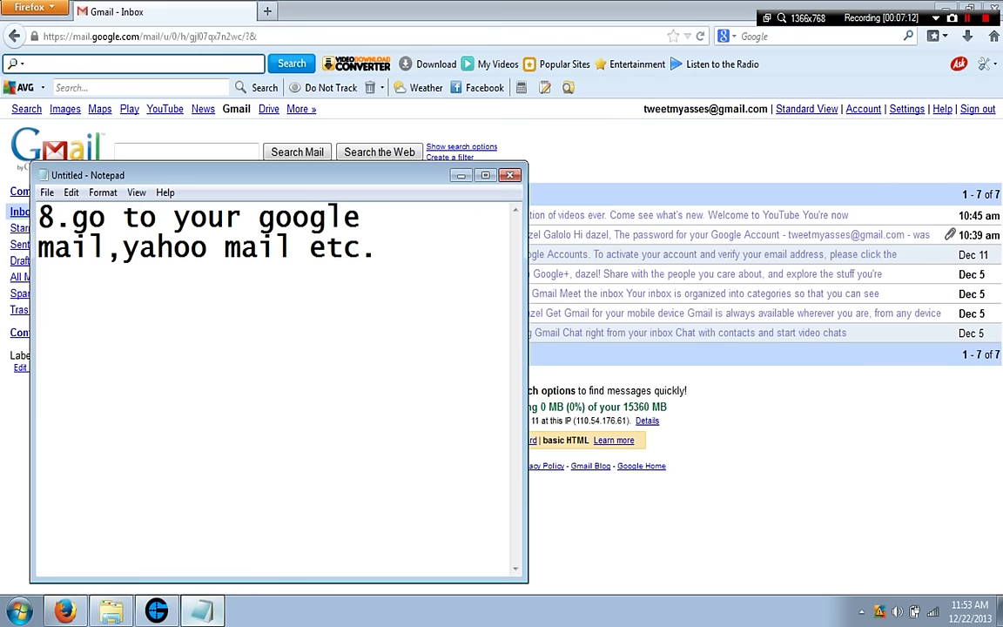
Replace the step 8 note with '9.add gameranger contacts' and minimise Notepad.
{"action": "key", "text": "shift+Home"}
{"action": "key", "text": "shift+Right"}
{"action": "key", "text": "Home"}
{"action": "key", "text": "shift+Right"}
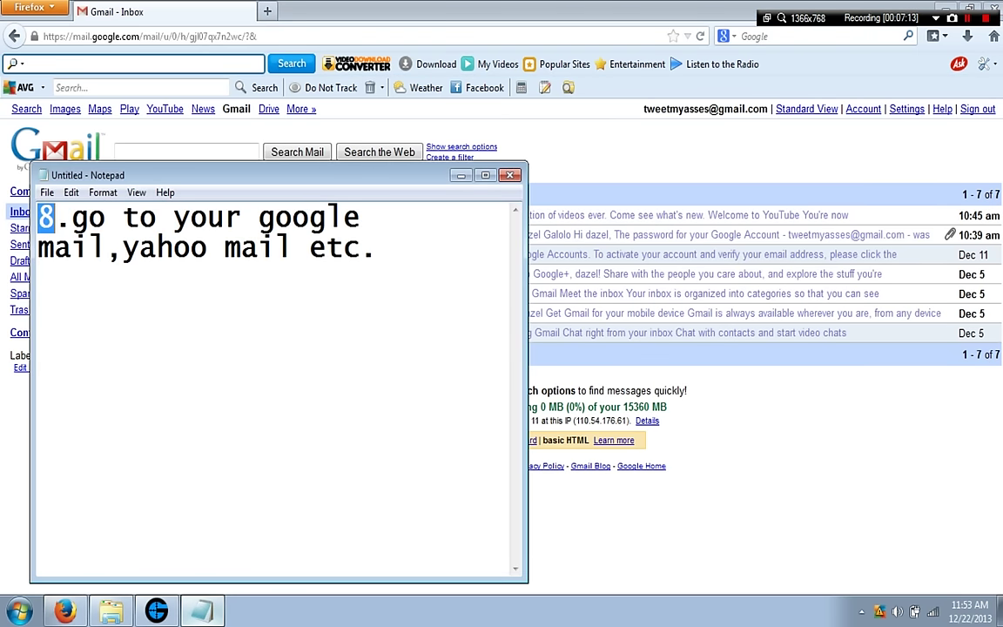
{"action": "key", "text": "ctrl+a"}
{"action": "key", "text": "BackSpace"}
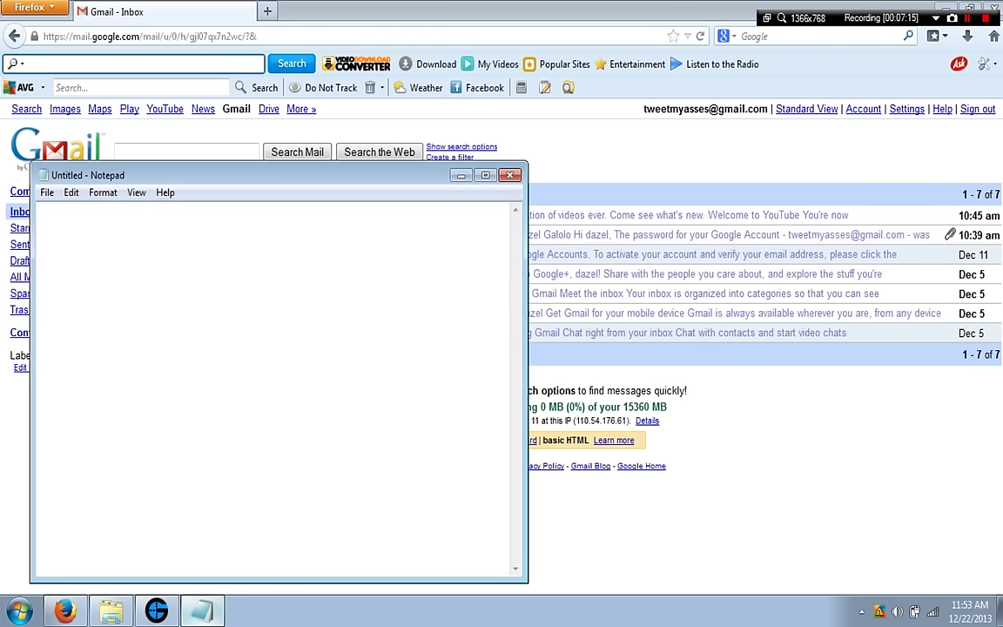
{"action": "type", "text": "9.add"}
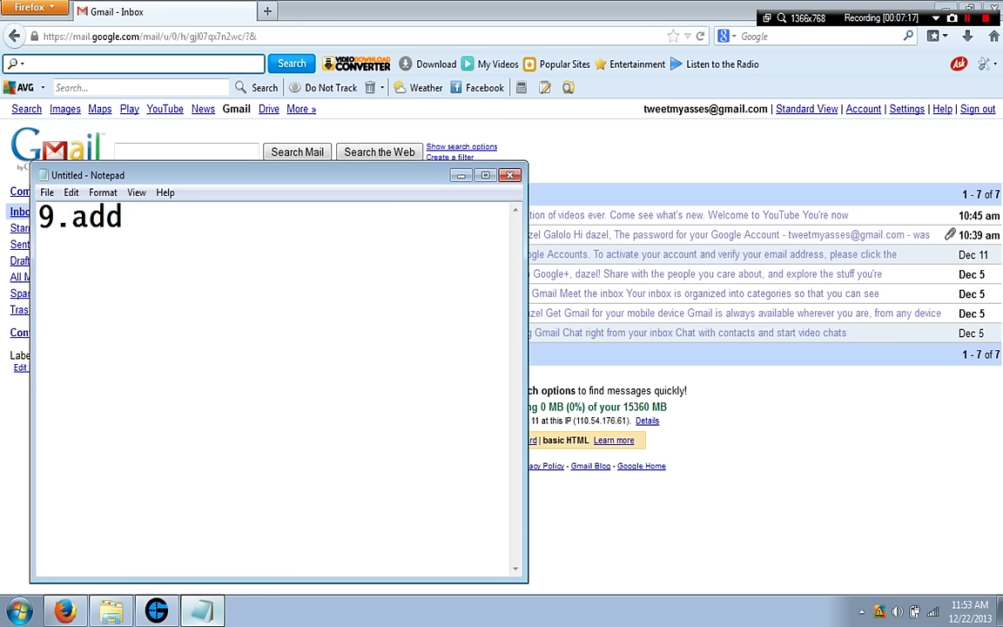
{"action": "type", "text": " gamerang"}
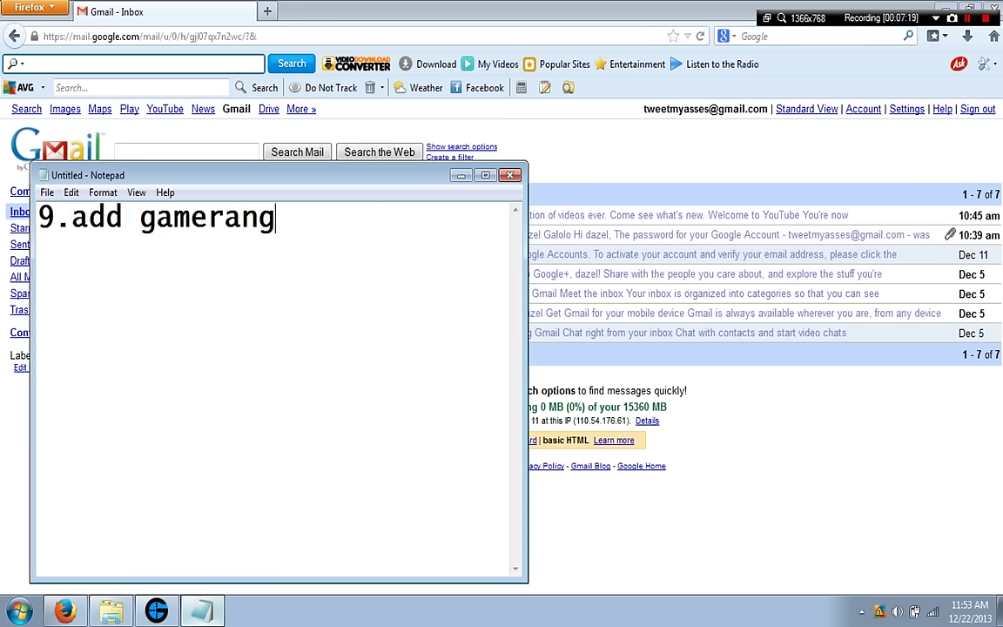
{"action": "type", "text": "er co"}
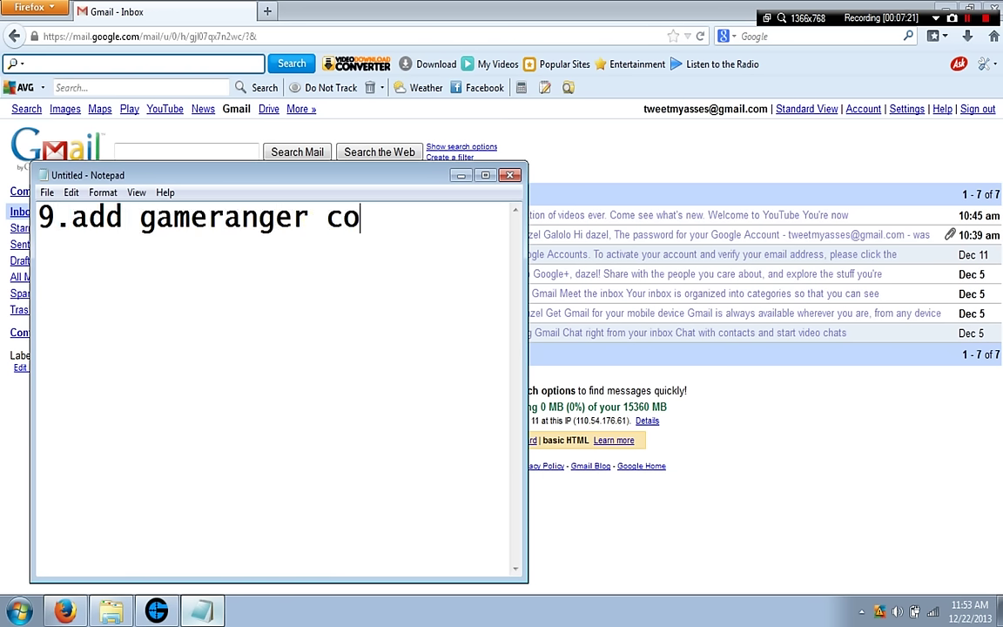
{"action": "type", "text": "ntact"}
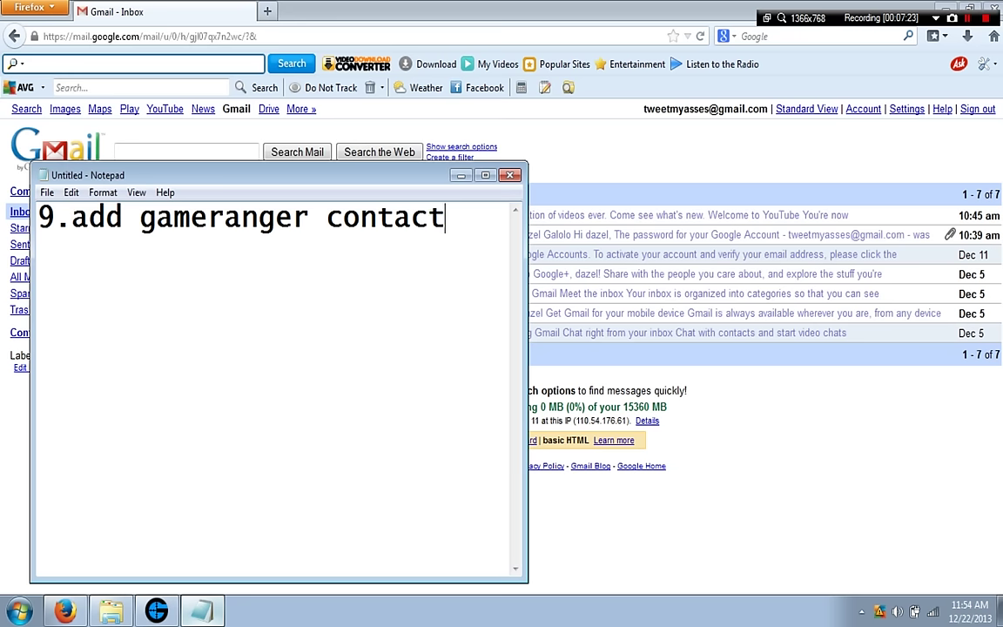
{"action": "type", "text": "s"}
{"action": "key", "text": "super+Down"}
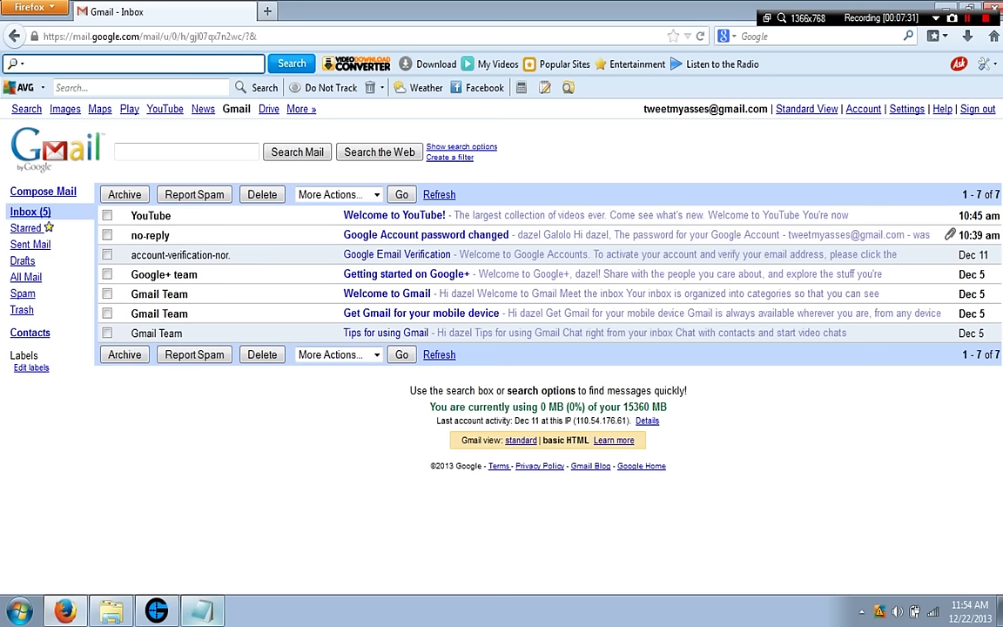
Open Gmail's Contacts page, showing an empty Frequently Mailed list of 0 contacts.
{"action": "left_click", "coordinate": [30, 333]}
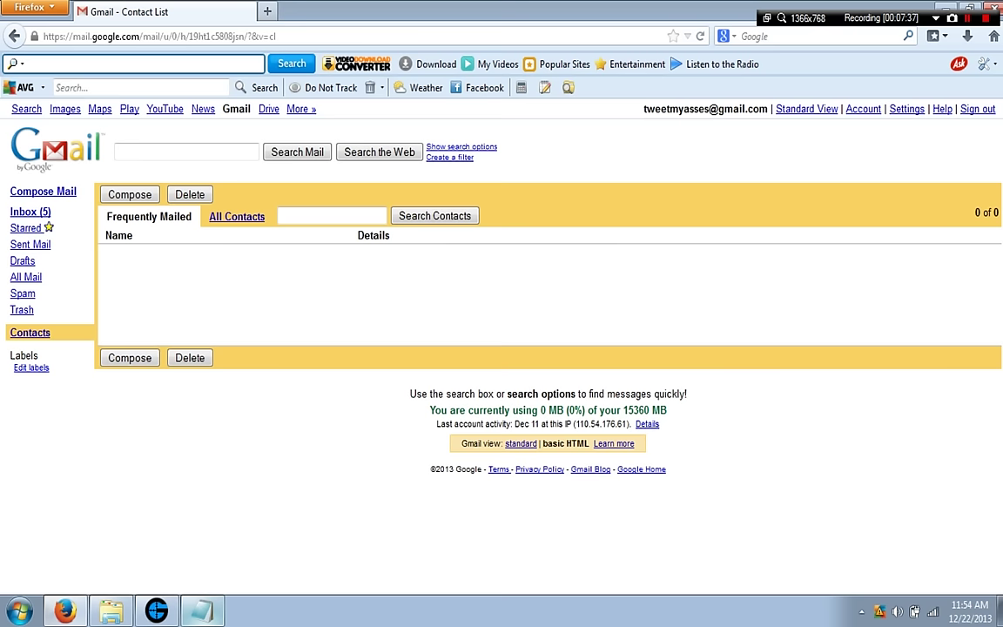
{"action": "right_click", "coordinate": [618, 263]}
{"action": "key", "text": "Escape"}
{"action": "left_click", "coordinate": [189, 194]}
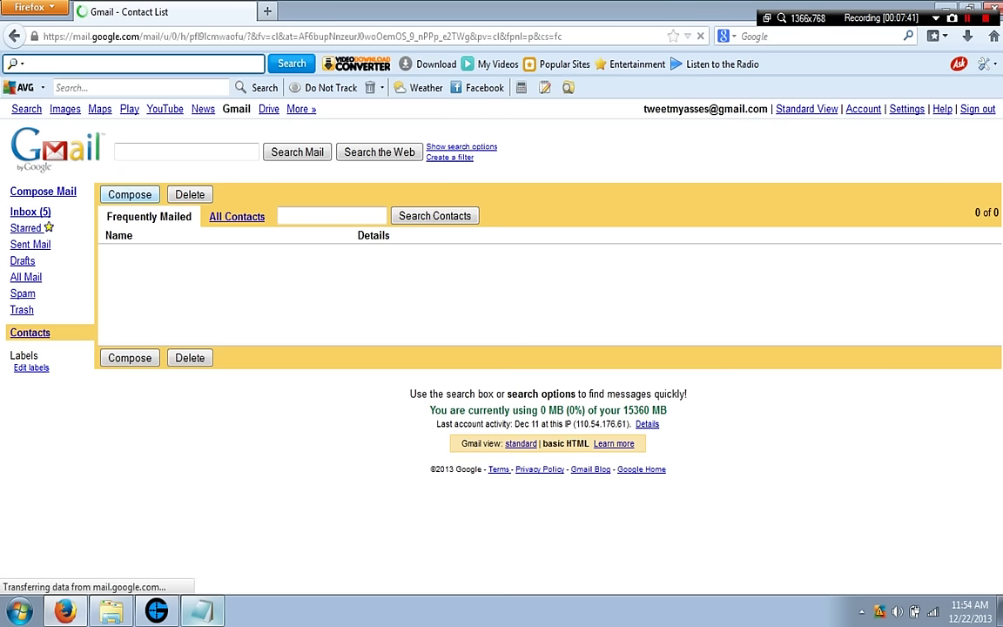